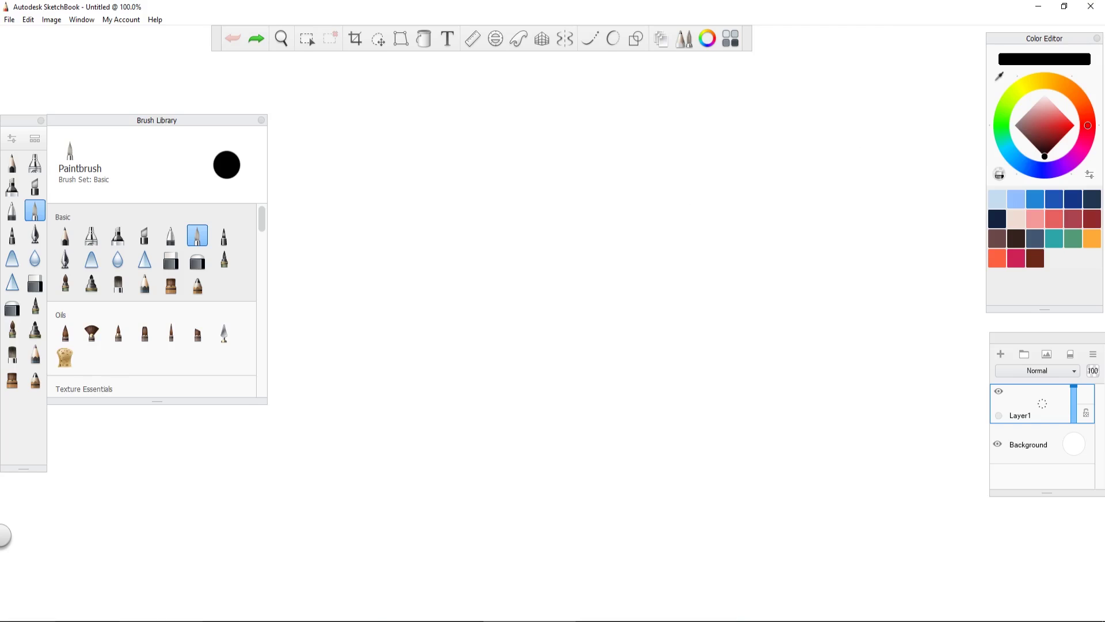
{"action": "left_click", "coordinate": [10, 22]}
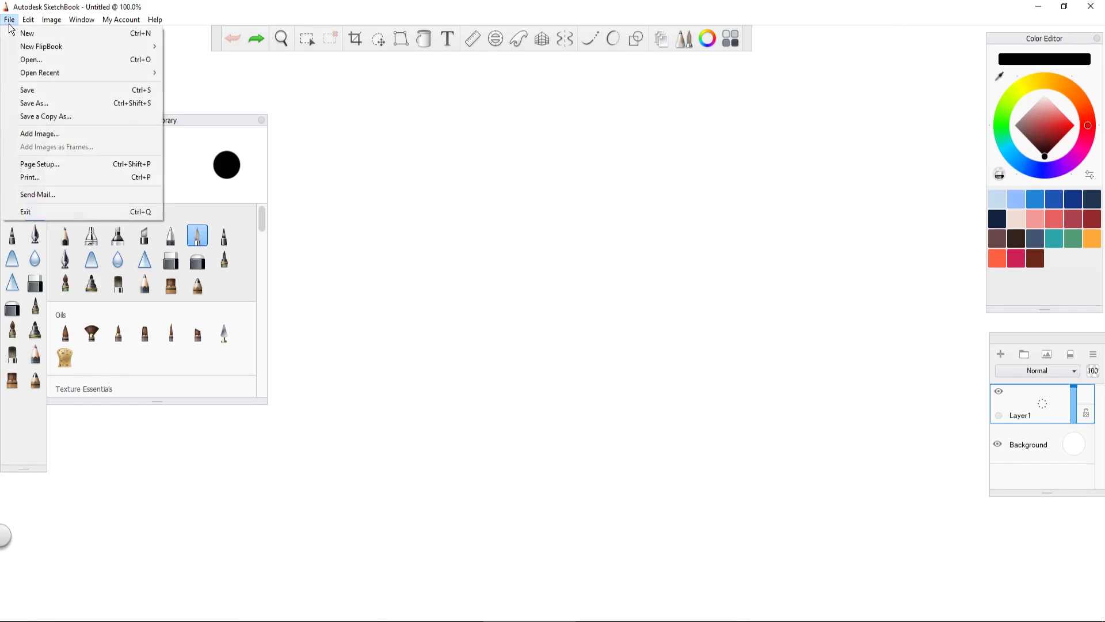
{"action": "left_click", "coordinate": [10, 25]}
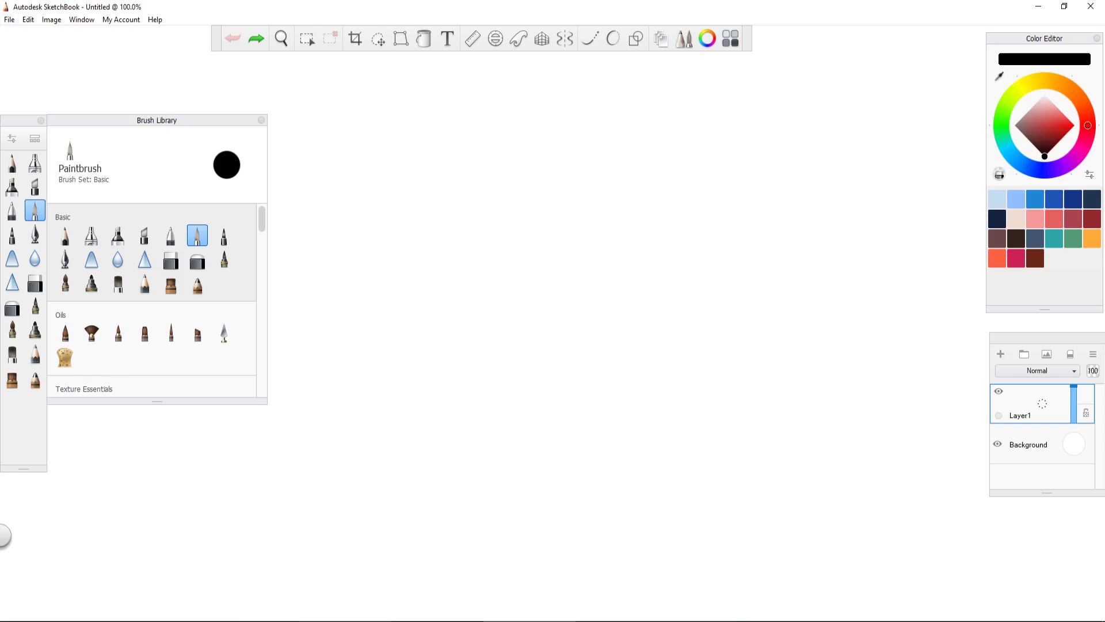
- Switch to the web browser and review the product sections of the SketchBook home page
{"action": "mouse_move", "coordinate": [0, 83]}
{"action": "left_mouse_down"}
{"action": "mouse_move", "coordinate": [96, 97]}
{"action": "mouse_move", "coordinate": [374, 97]}
{"action": "mouse_move", "coordinate": [576, 1]}
{"action": "left_mouse_up"}
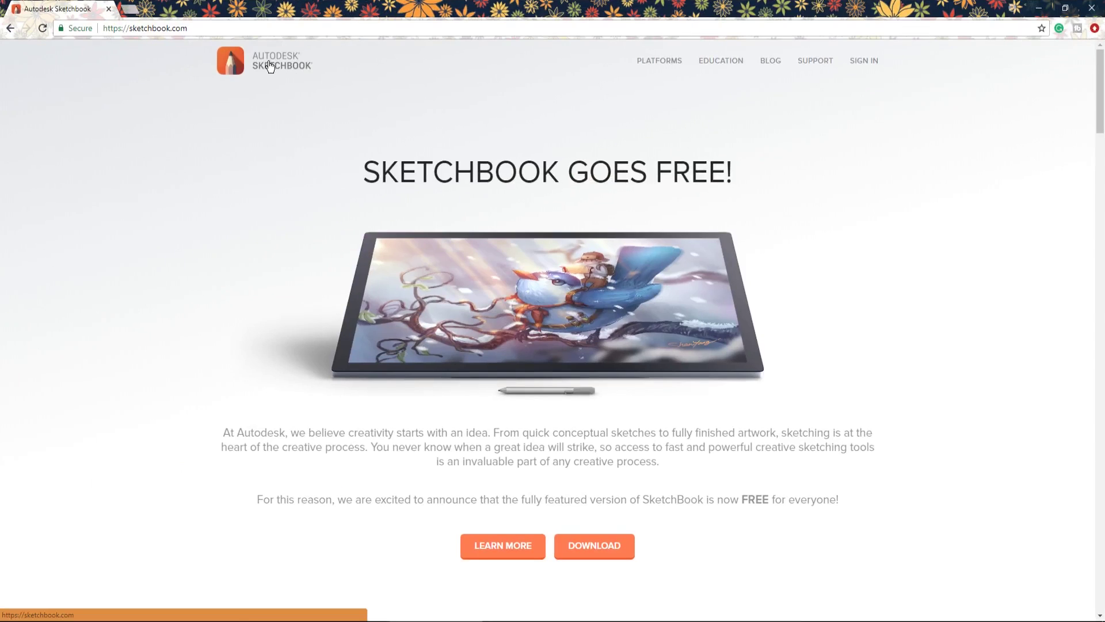
{"action": "key", "text": "alt+Tab"}
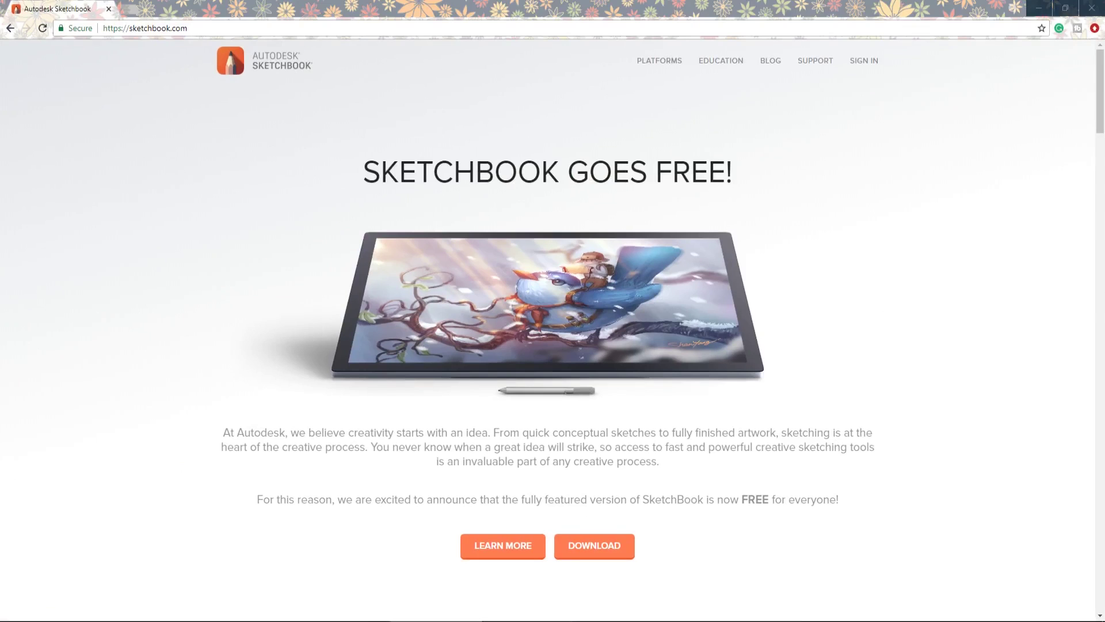
{"action": "scroll", "coordinate": [896, 409], "scroll_direction": "down", "scroll_amount": 3}
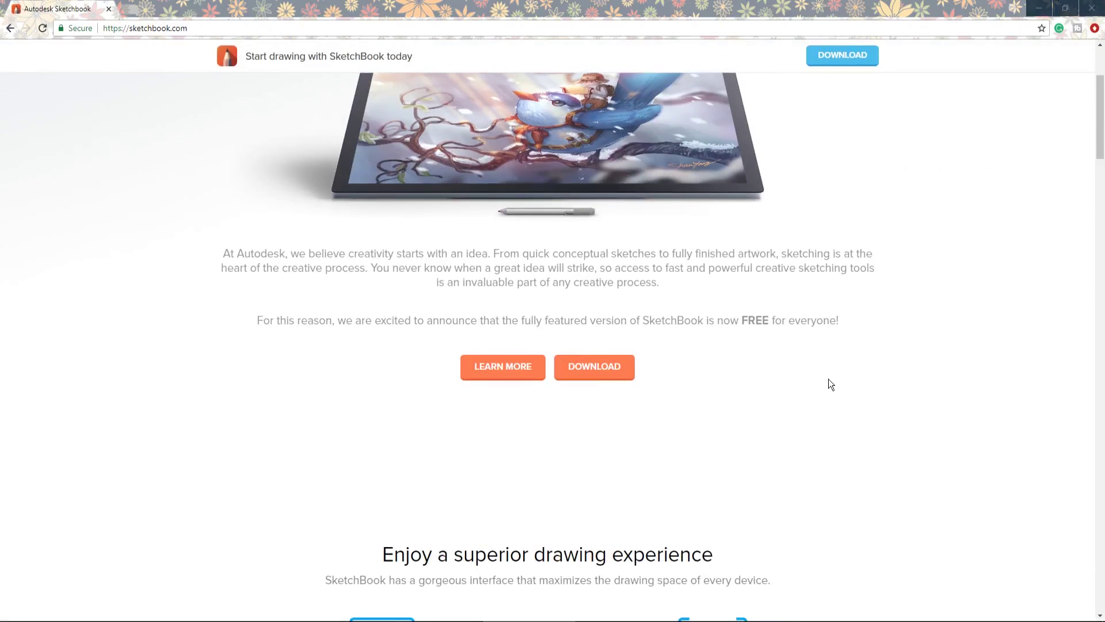
{"action": "scroll", "coordinate": [830, 382], "scroll_direction": "up", "scroll_amount": 3}
{"action": "mouse_move", "coordinate": [662, 65]}
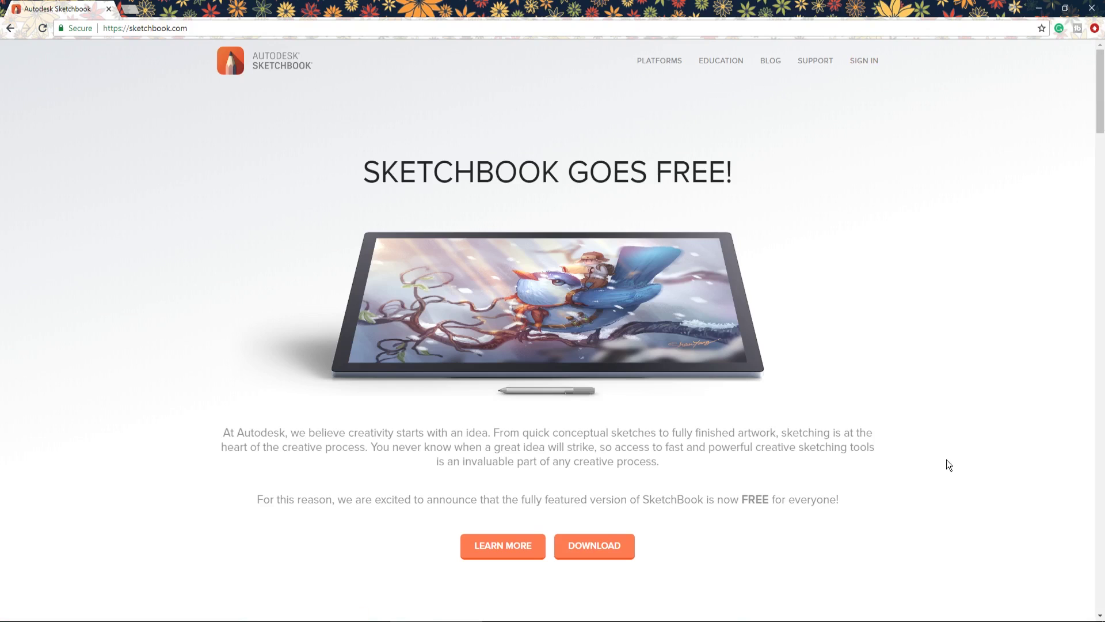
{"action": "scroll", "coordinate": [831, 378], "scroll_direction": "down", "scroll_amount": 10}
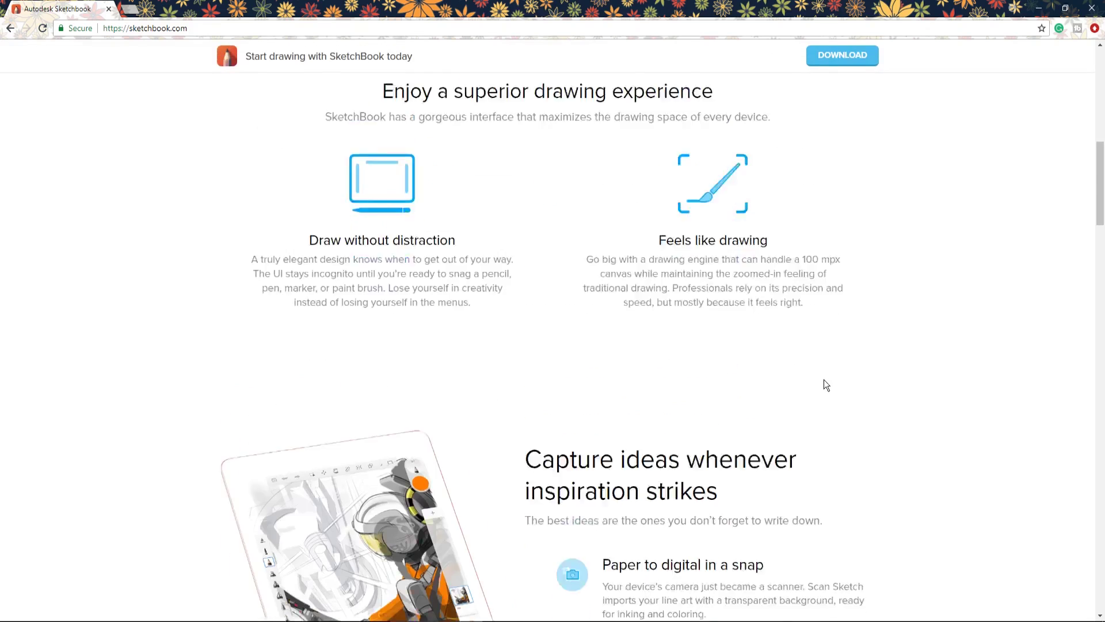
{"action": "scroll", "coordinate": [825, 385], "scroll_direction": "down", "scroll_amount": 5}
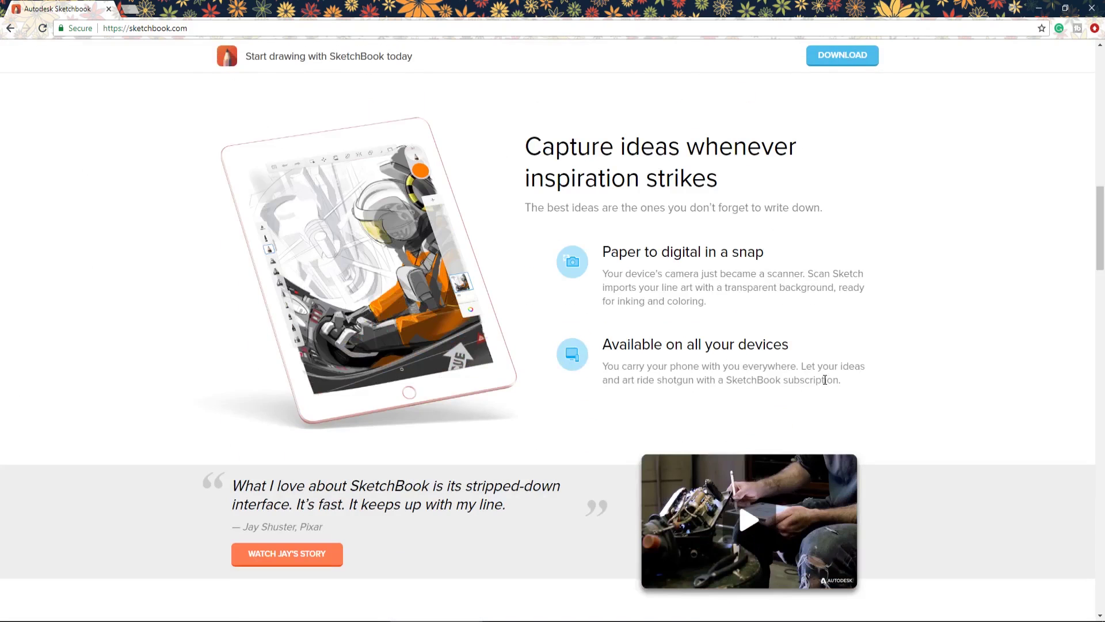
{"action": "scroll", "coordinate": [825, 380], "scroll_direction": "down", "scroll_amount": 4}
{"action": "scroll", "coordinate": [824, 380], "scroll_direction": "up", "scroll_amount": 7}
{"action": "scroll", "coordinate": [824, 379], "scroll_direction": "down", "scroll_amount": 4}
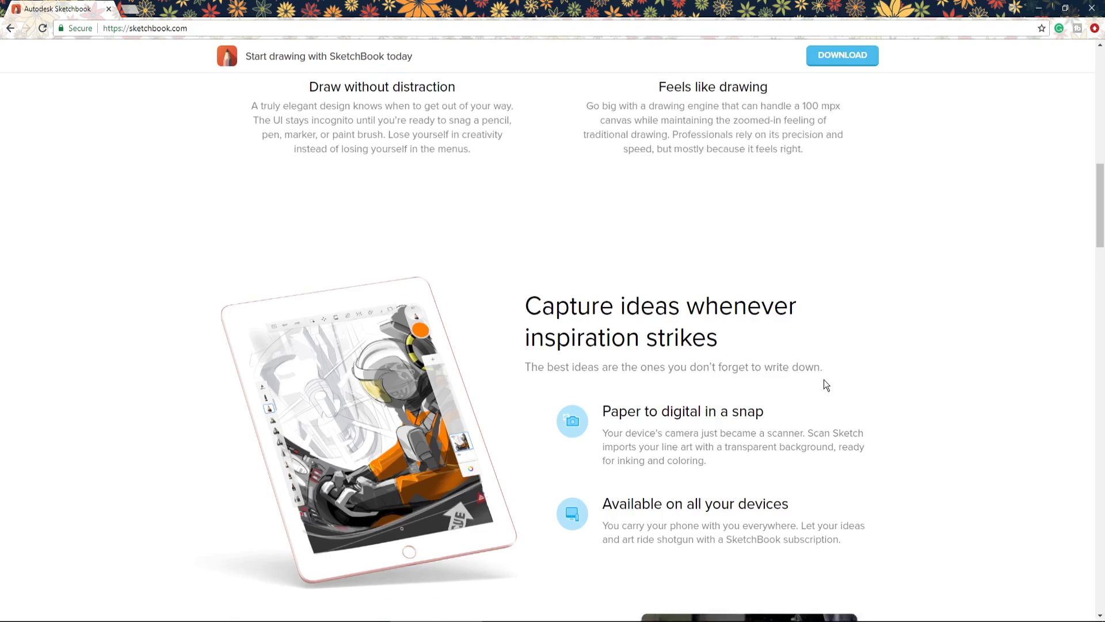
{"action": "scroll", "coordinate": [824, 380], "scroll_direction": "down", "scroll_amount": 8}
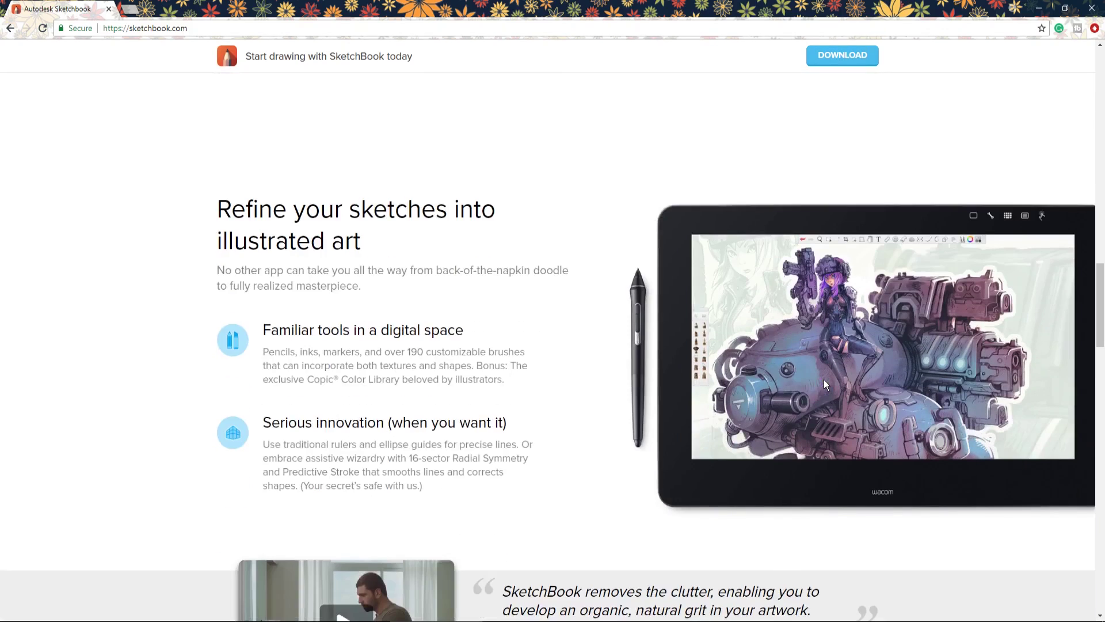
{"action": "scroll", "coordinate": [824, 378], "scroll_direction": "down", "scroll_amount": 3}
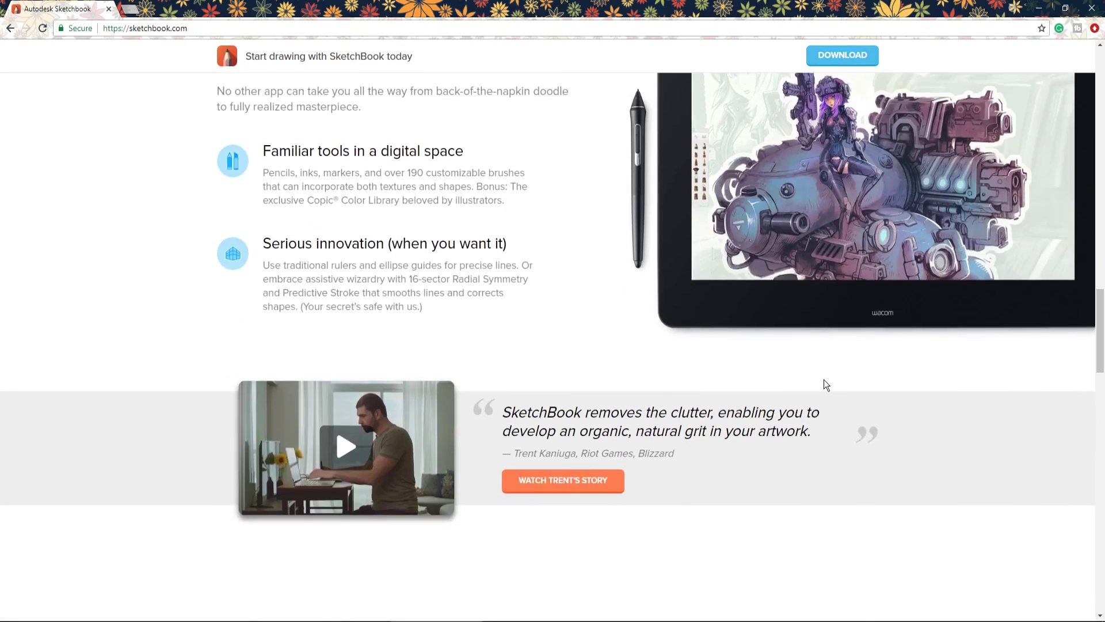
{"action": "scroll", "coordinate": [823, 378], "scroll_direction": "up", "scroll_amount": 20}
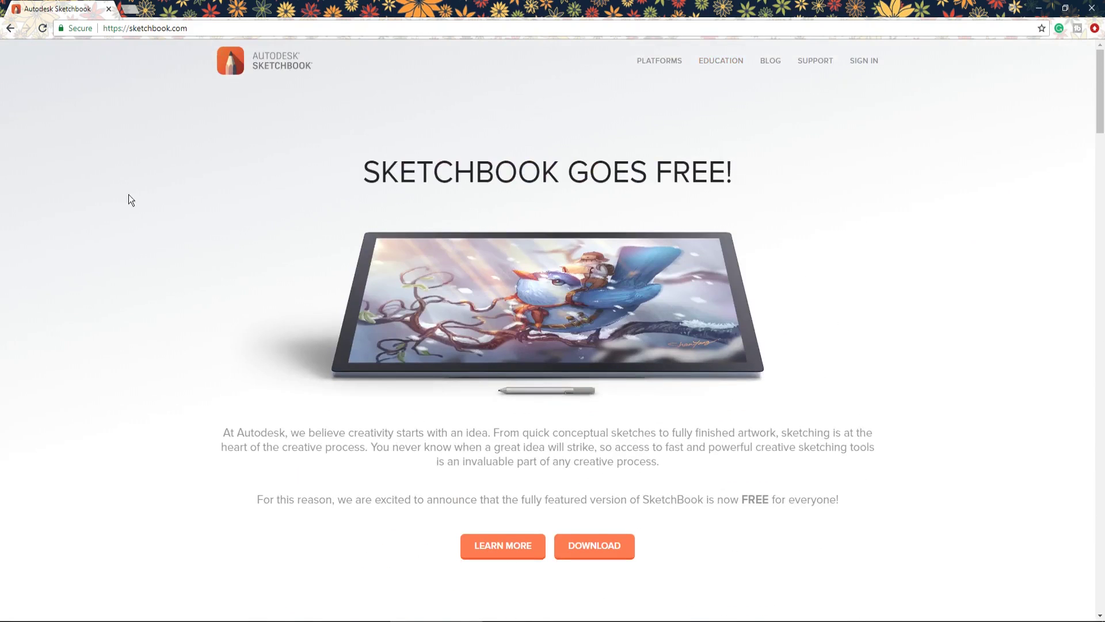
- Start downloading the SketchBook installer from the website and cancel the download
{"action": "left_click", "coordinate": [595, 546]}
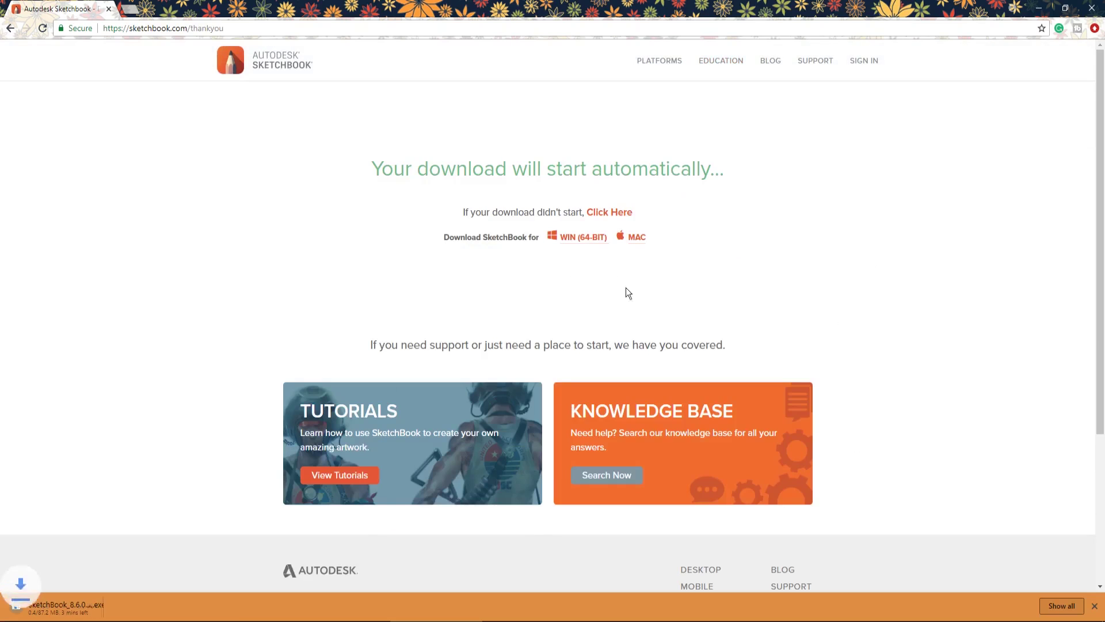
{"action": "left_click", "coordinate": [119, 605]}
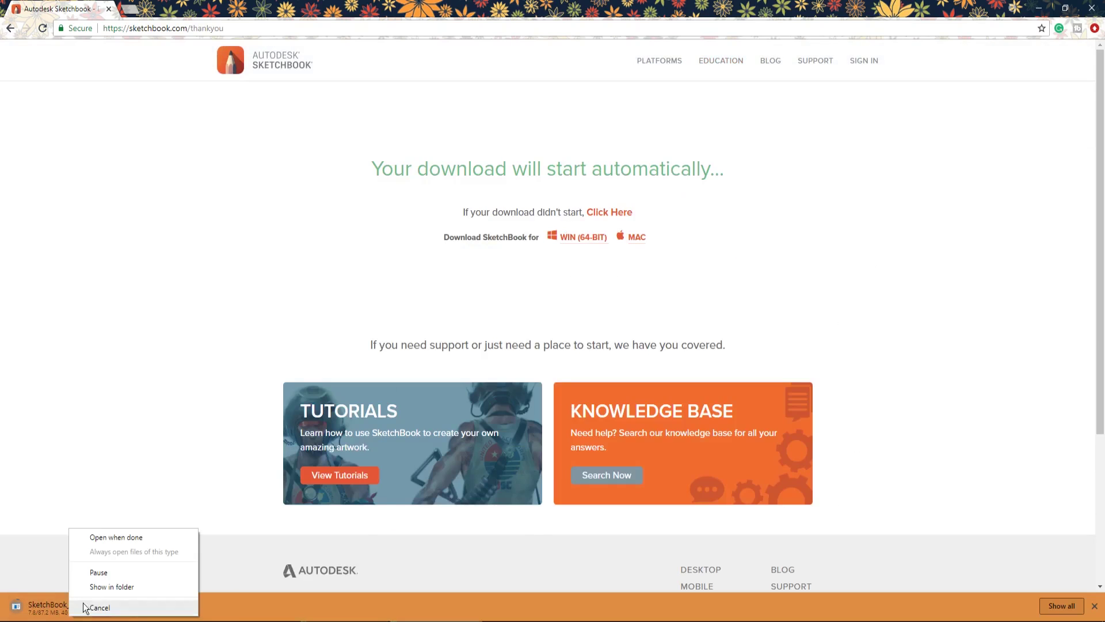
{"action": "left_click", "coordinate": [94, 609]}
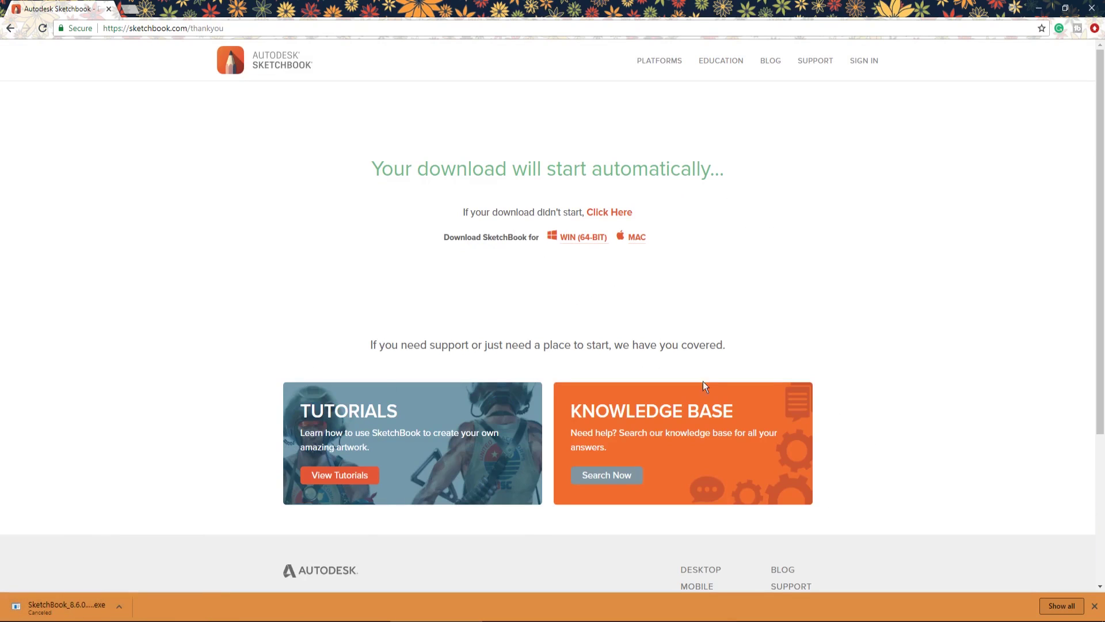
- Look over the rest of the download page and return to Autodesk SketchBook
{"action": "scroll", "coordinate": [701, 281], "scroll_direction": "down", "scroll_amount": 3}
{"action": "scroll", "coordinate": [700, 280], "scroll_direction": "down", "scroll_amount": 2}
{"action": "scroll", "coordinate": [700, 282], "scroll_direction": "up", "scroll_amount": 5}
{"action": "mouse_move", "coordinate": [650, 620]}
{"action": "left_click", "coordinate": [668, 561]}
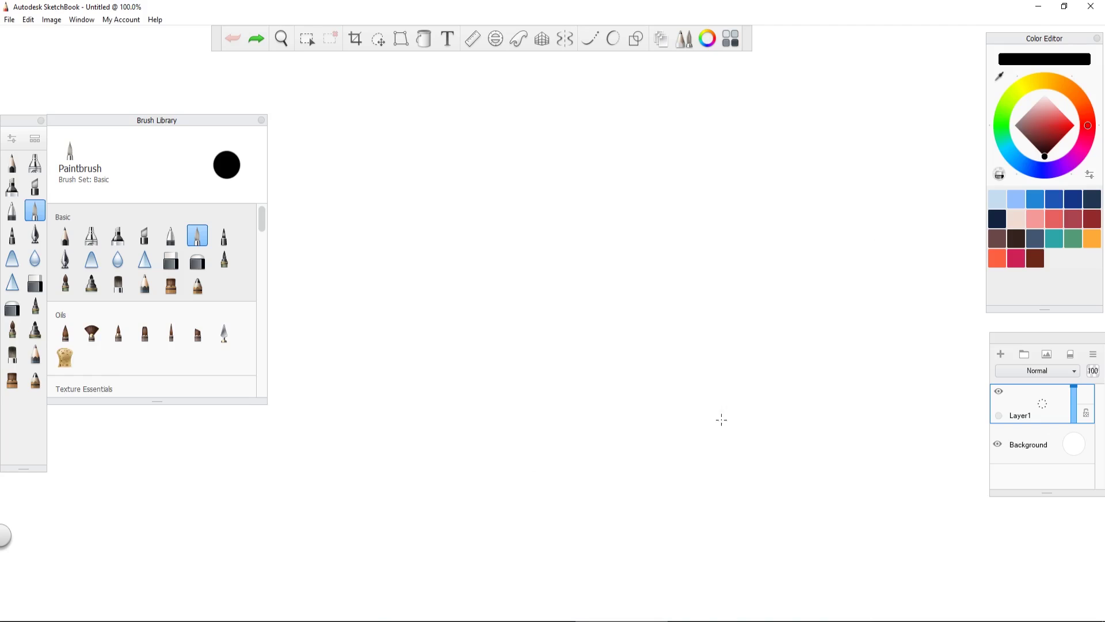
- Try freehand paintbrush strokes on the blank canvas and undo them
{"action": "left_click", "coordinate": [659, 375]}
{"action": "mouse_move", "coordinate": [817, 329]}
{"action": "left_mouse_down"}
{"action": "mouse_move", "coordinate": [863, 345]}
{"action": "mouse_move", "coordinate": [722, 498]}
{"action": "left_mouse_up"}
{"action": "key", "text": "ctrl+z"}
{"action": "left_click_drag", "start_coordinate": [772, 443], "coordinate": [752, 387]}
{"action": "key", "text": "ctrl+z"}
{"action": "left_click", "coordinate": [1053, 407]}
- Start a new empty FlipBook without saving changes to the current document
{"action": "left_click", "coordinate": [9, 19]}
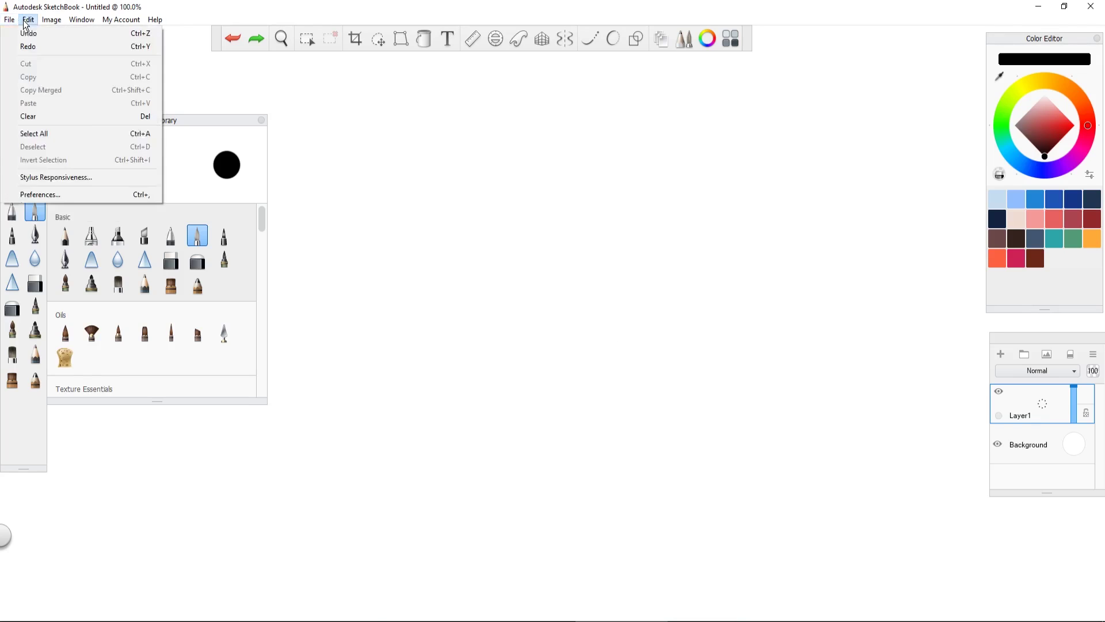
{"action": "mouse_move", "coordinate": [29, 19]}
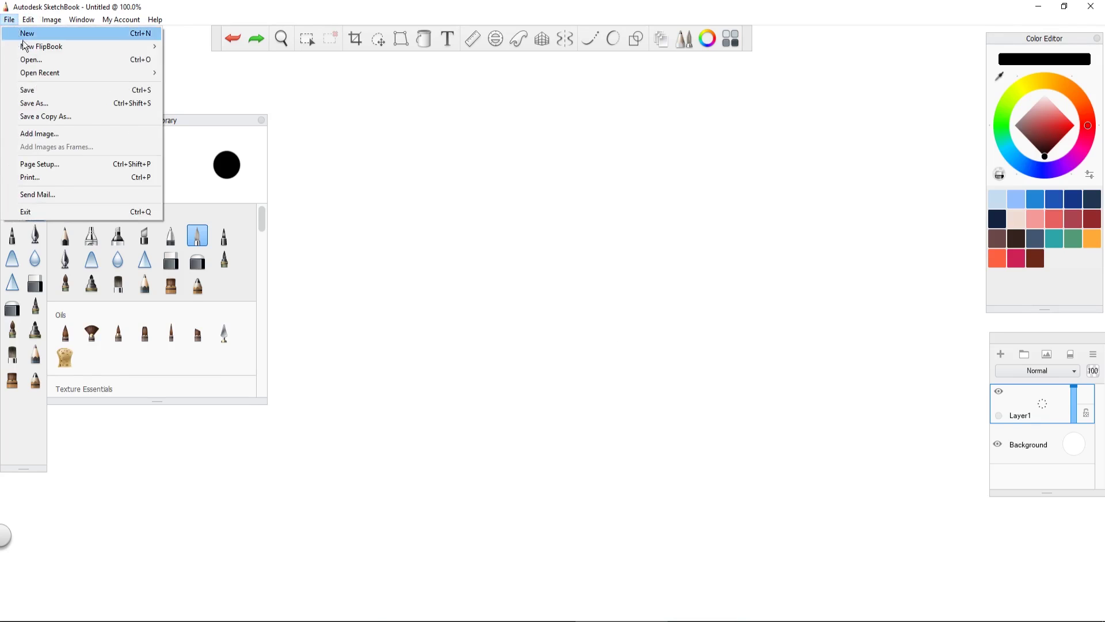
{"action": "mouse_move", "coordinate": [26, 47]}
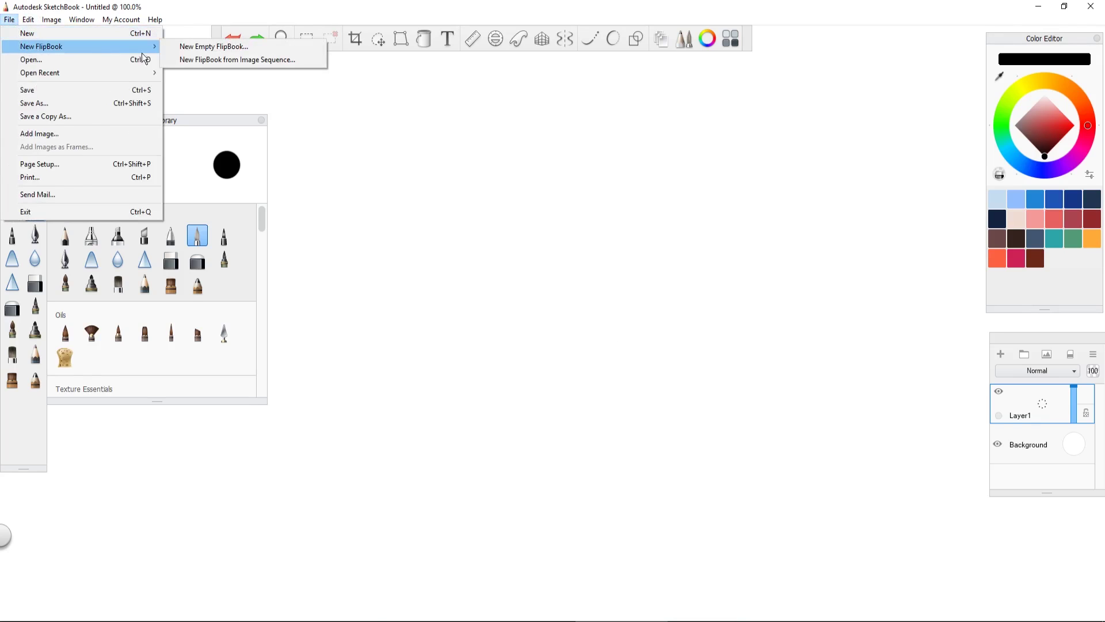
{"action": "left_click", "coordinate": [176, 46]}
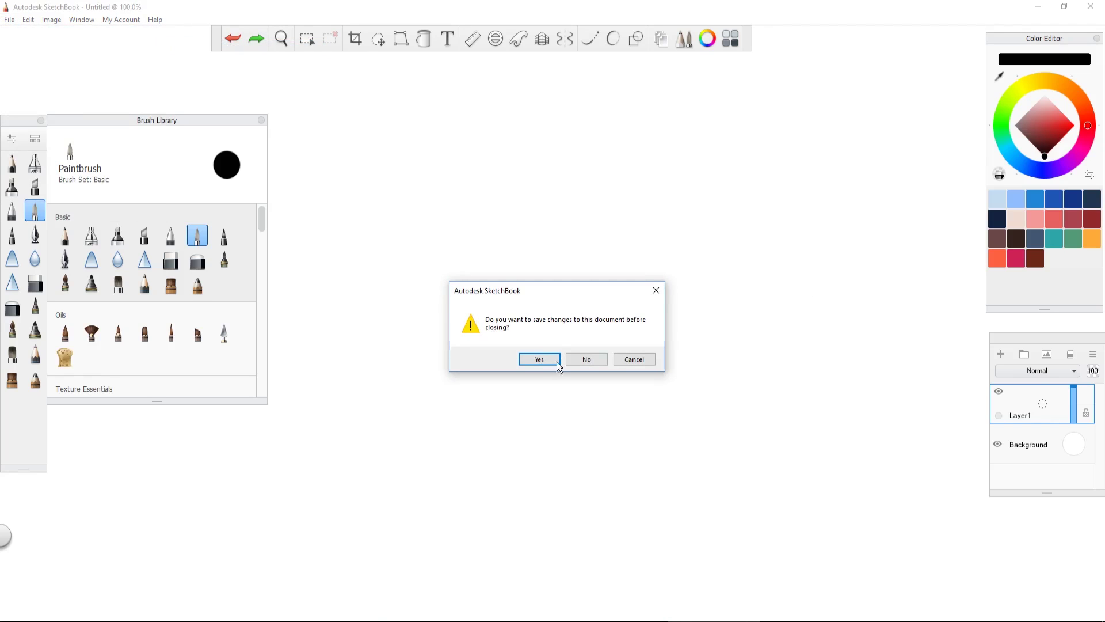
{"action": "left_click", "coordinate": [589, 358]}
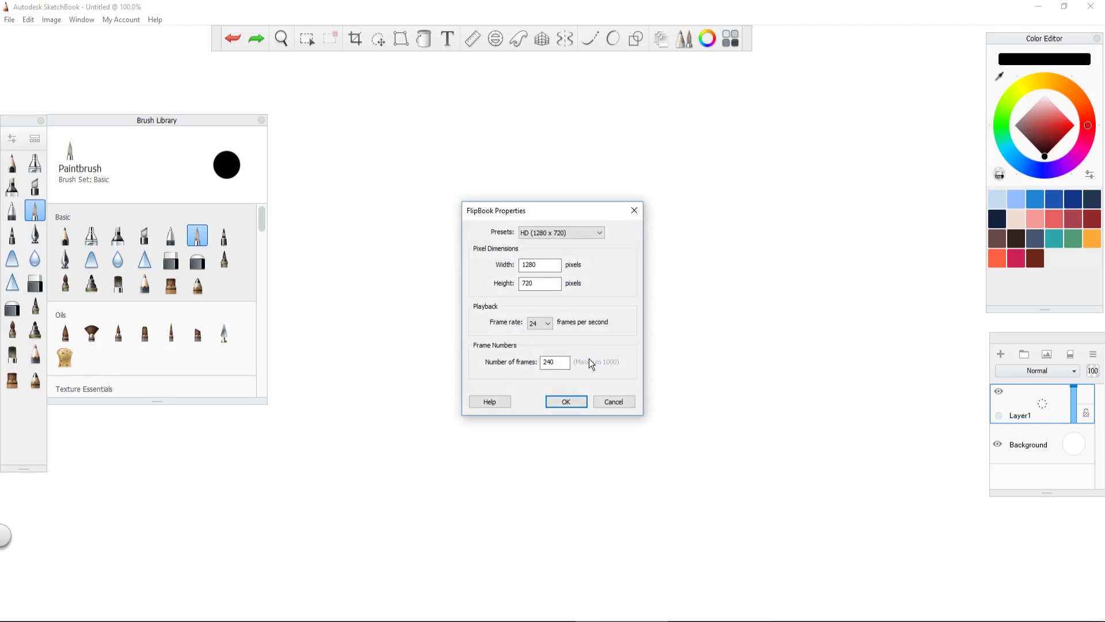
- Create the FlipBook with the HD (1280 x 720) preset and a frame rate of 12 frames per second
{"action": "left_click", "coordinate": [544, 233]}
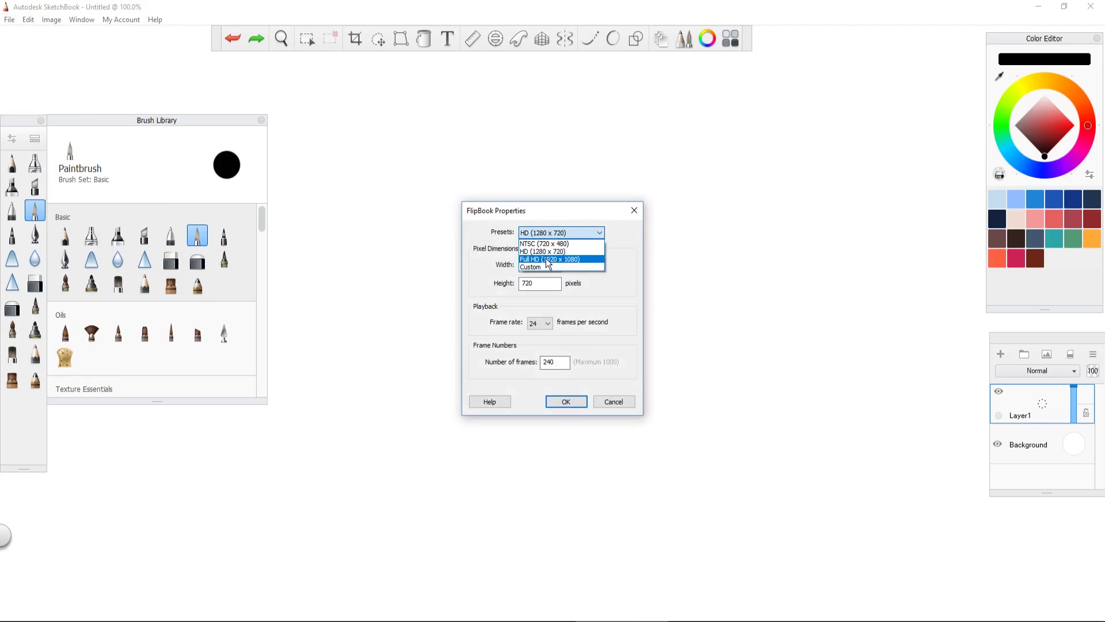
{"action": "left_click", "coordinate": [544, 252]}
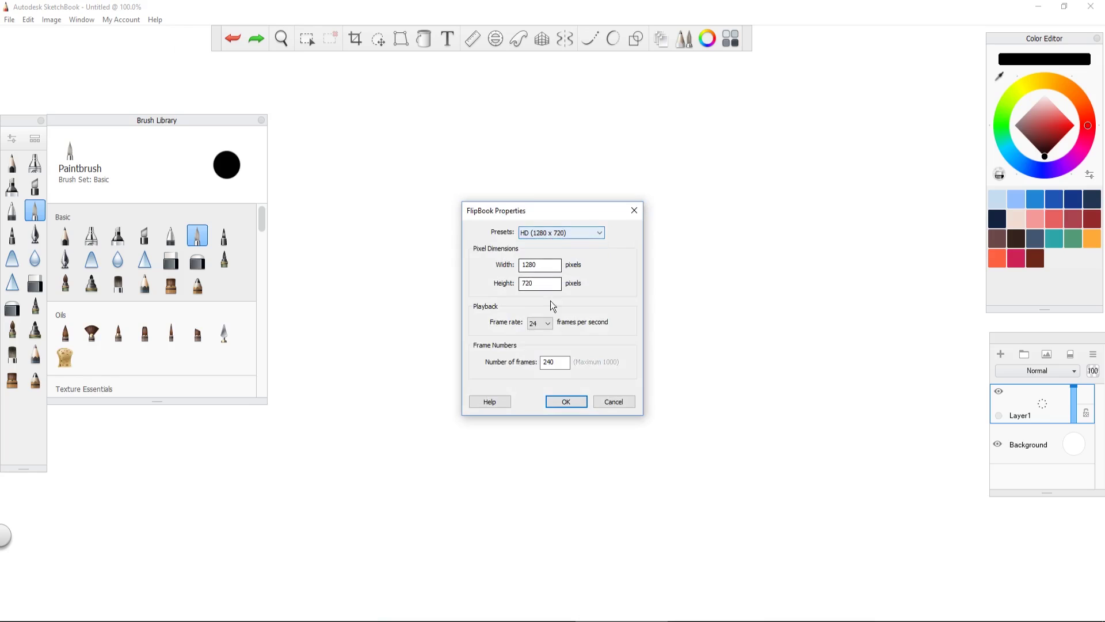
{"action": "left_click", "coordinate": [540, 323]}
{"action": "left_click", "coordinate": [540, 323]}
{"action": "left_click", "coordinate": [540, 323]}
{"action": "left_click", "coordinate": [541, 335]}
{"action": "left_click", "coordinate": [539, 323]}
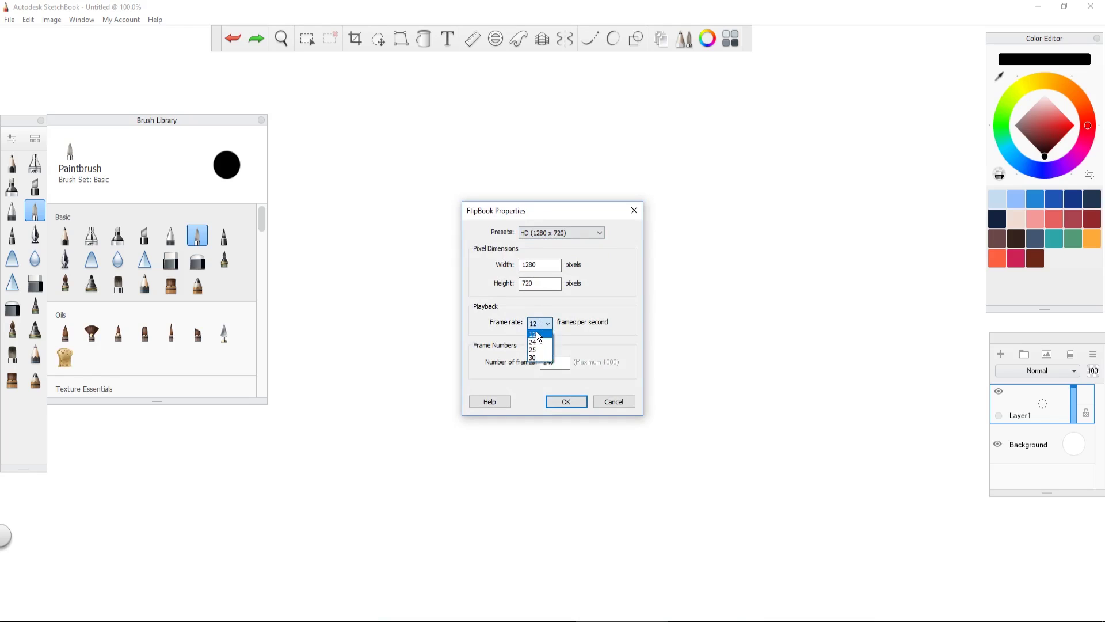
{"action": "left_click", "coordinate": [545, 325]}
{"action": "left_click", "coordinate": [545, 326]}
{"action": "left_click", "coordinate": [545, 326]}
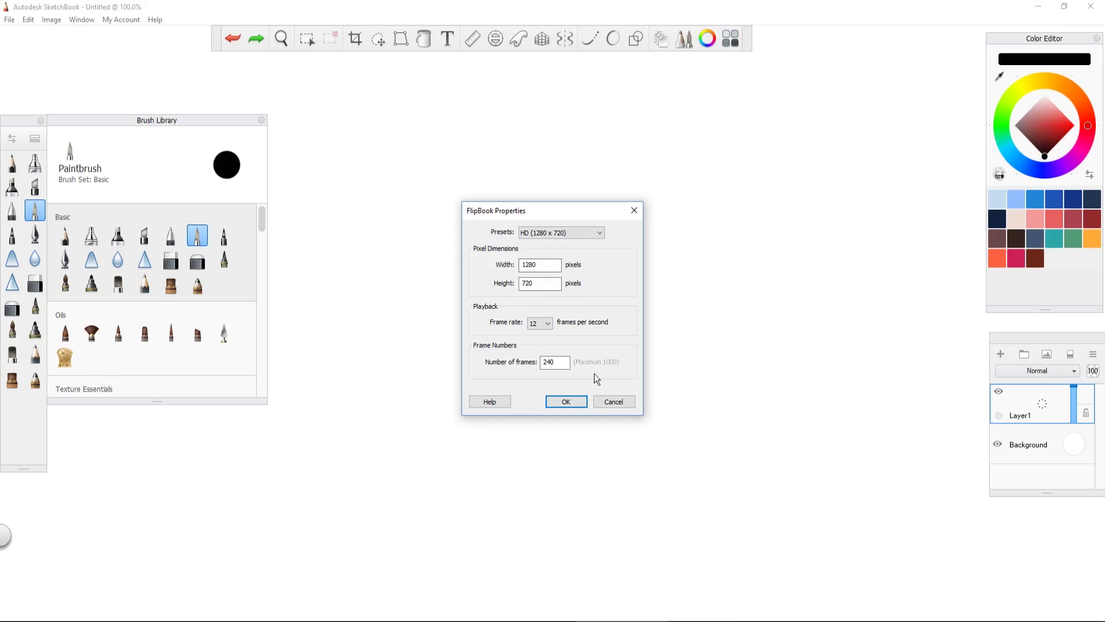
{"action": "left_click", "coordinate": [579, 405]}
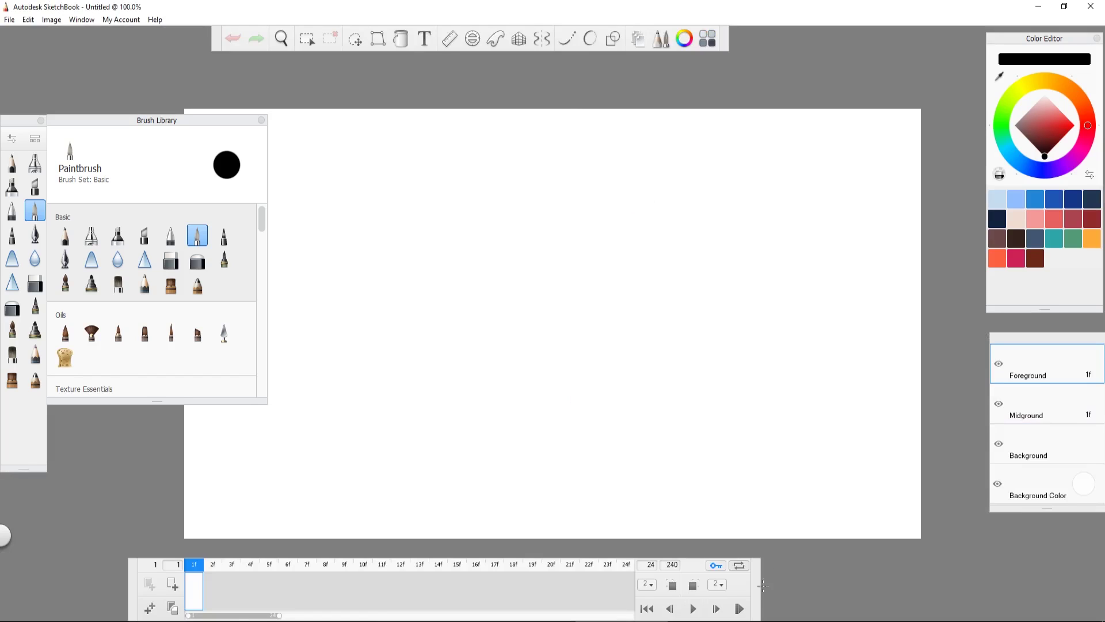
- Widen the animation timeline in both directions to nearly the full window width and set it to show 40 frames
{"action": "left_click_drag", "start_coordinate": [761, 586], "coordinate": [1097, 585]}
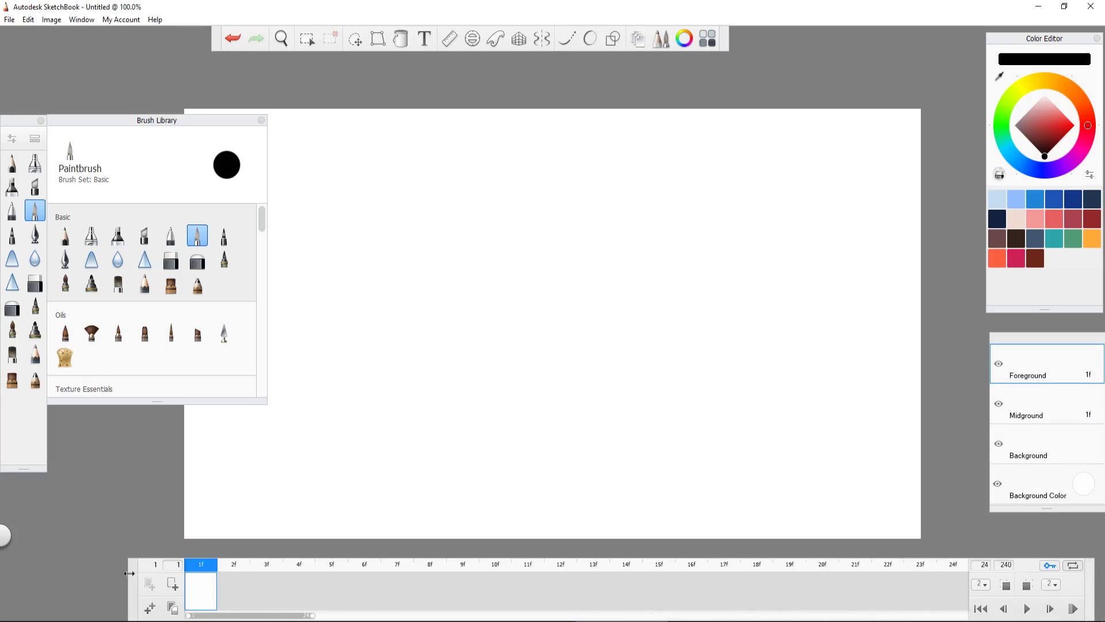
{"action": "left_click_drag", "start_coordinate": [126, 572], "coordinate": [18, 564]}
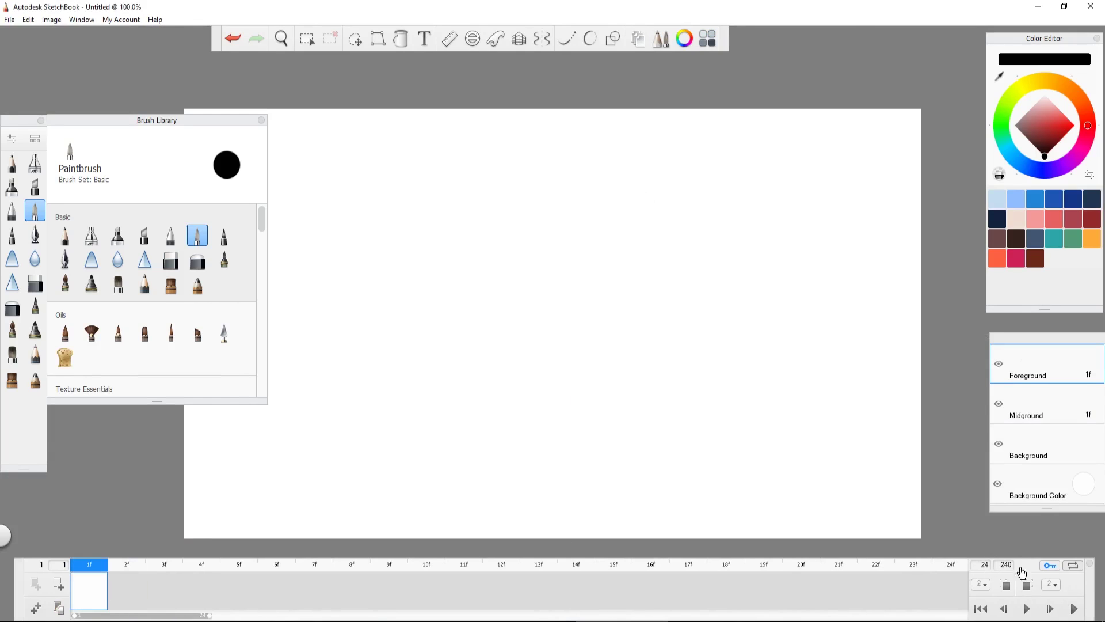
{"action": "left_click", "coordinate": [982, 564]}
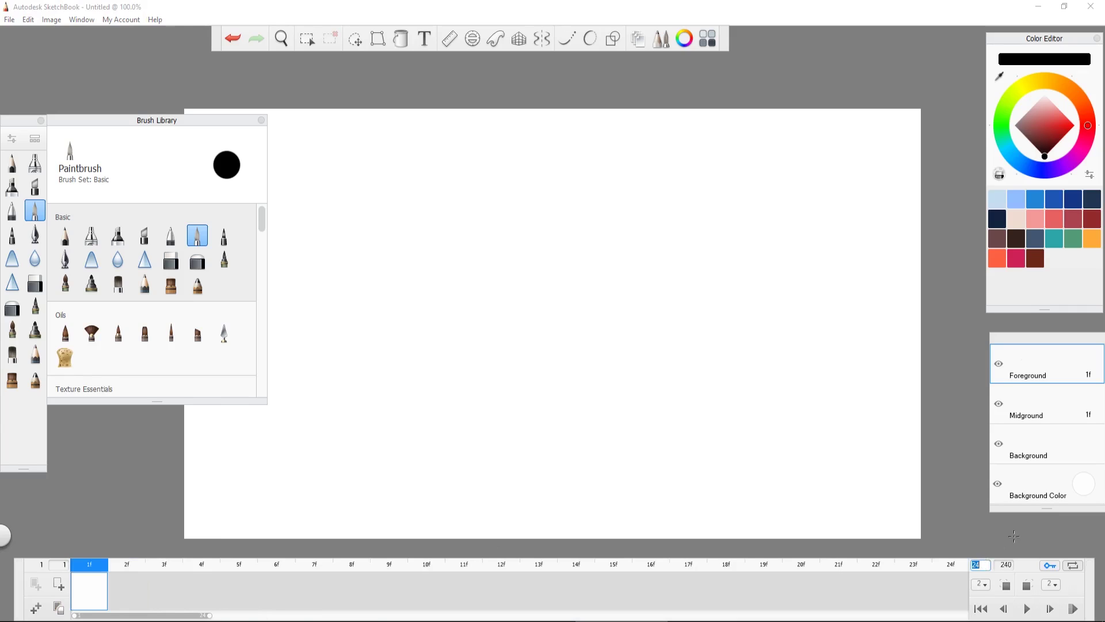
{"action": "type", "text": "40"}
{"action": "key", "text": "Return"}
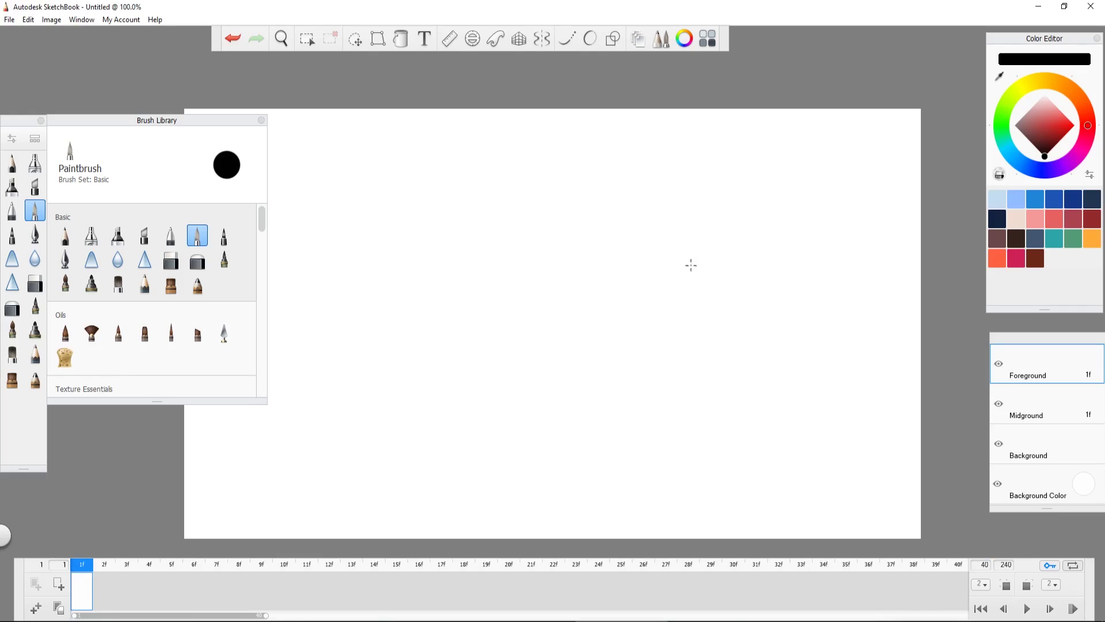
- Draw a small freehand circle on frame 1 in the canvas's upper right area and insert an empty frame after it
{"action": "left_click_drag", "start_coordinate": [723, 233], "coordinate": [698, 236]}
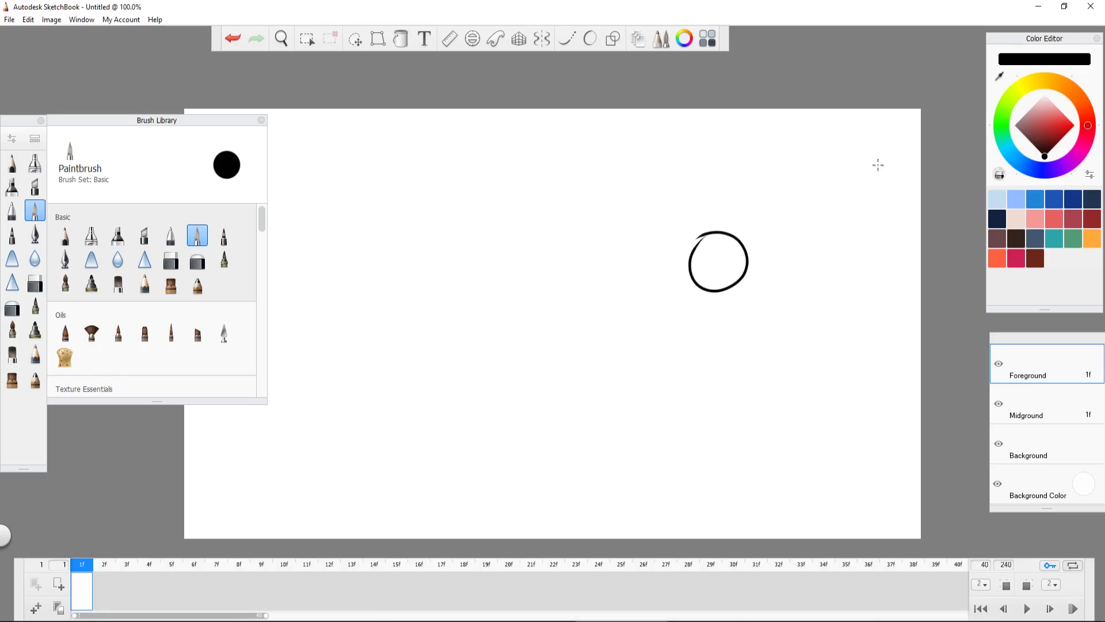
{"action": "left_click", "coordinate": [59, 583]}
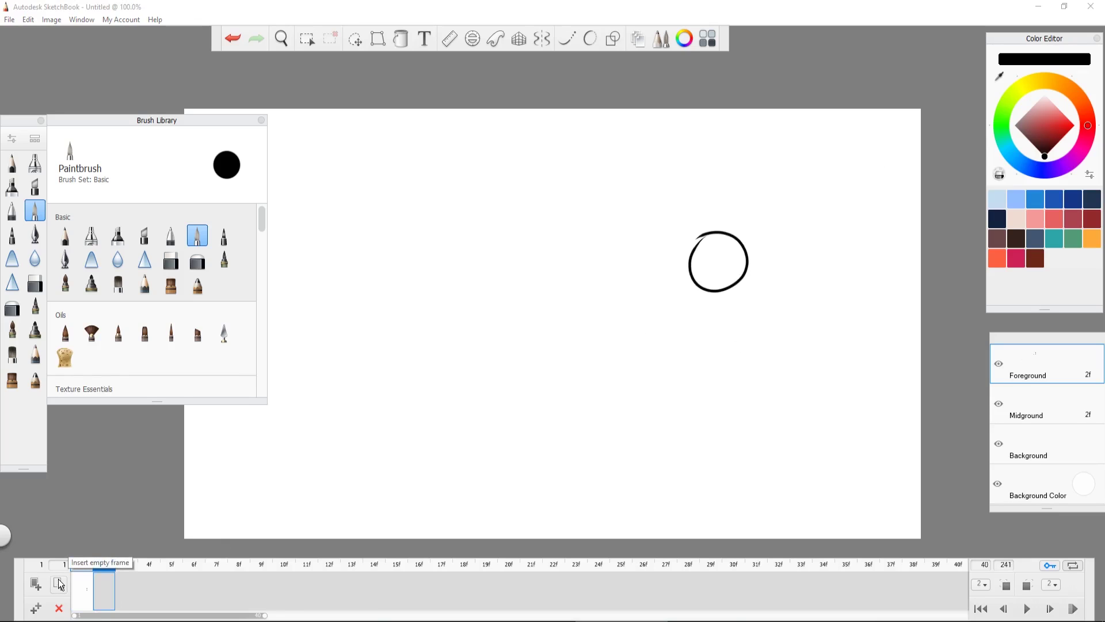
- Try drawing with the paintbrush on frame 2 and undo the drawing
{"action": "mouse_move", "coordinate": [696, 255]}
{"action": "left_mouse_down"}
{"action": "mouse_move", "coordinate": [716, 251]}
{"action": "mouse_move", "coordinate": [706, 253]}
{"action": "left_mouse_up"}
{"action": "key", "text": "ctrl+z"}
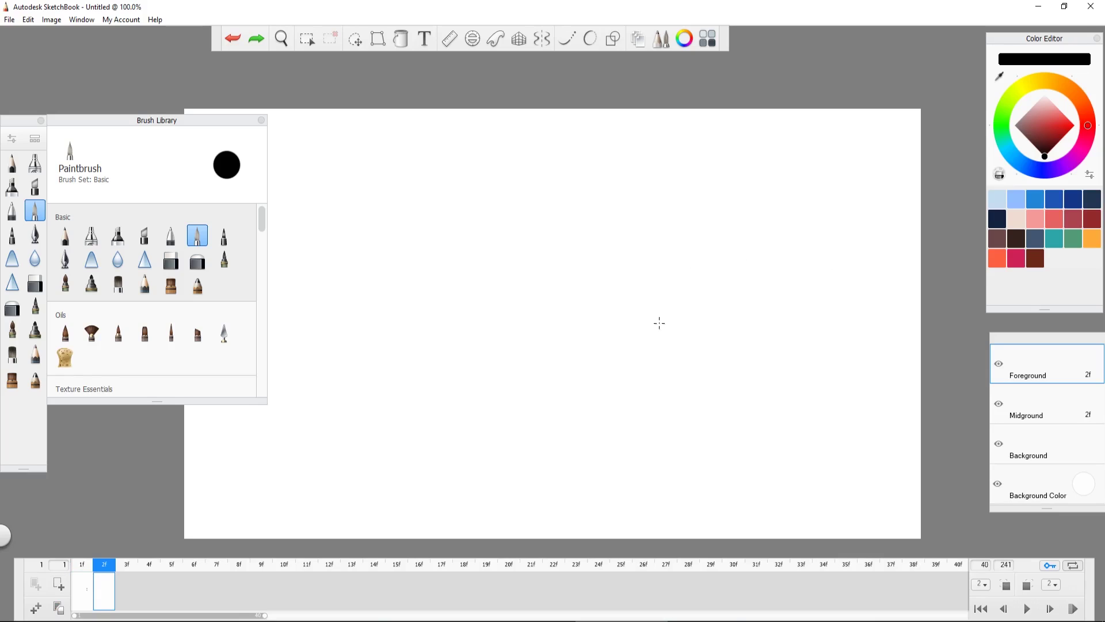
- Set the onion skin to 1 previous frame and turn it on so frame 1's circle shows through
{"action": "left_click", "coordinate": [983, 585]}
{"action": "left_click", "coordinate": [986, 586]}
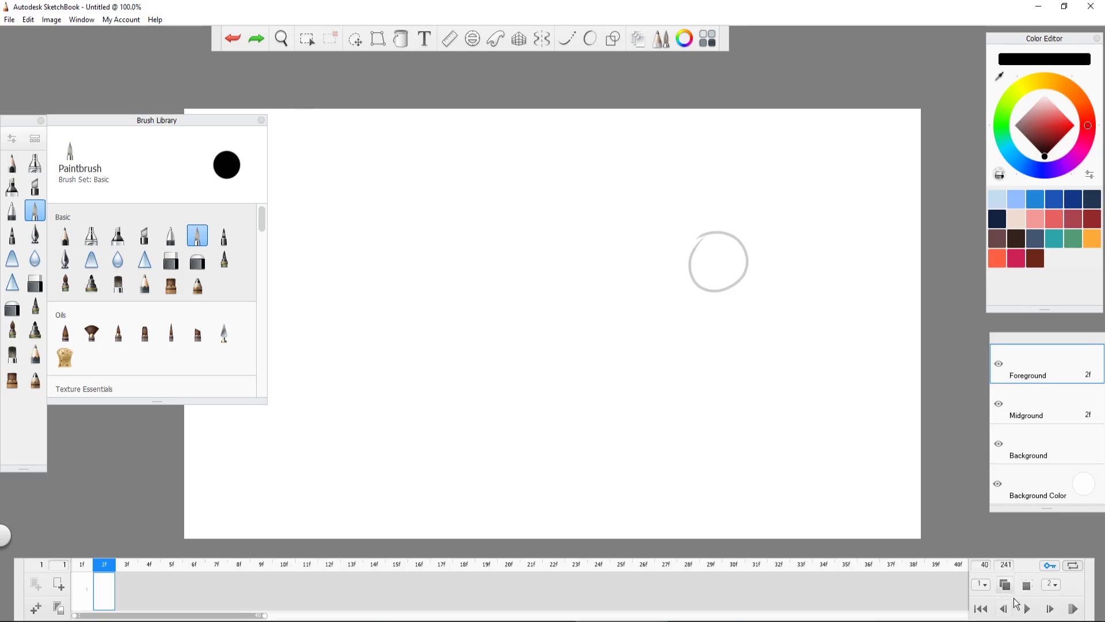
{"action": "left_click", "coordinate": [1006, 588]}
{"action": "left_click", "coordinate": [1006, 587]}
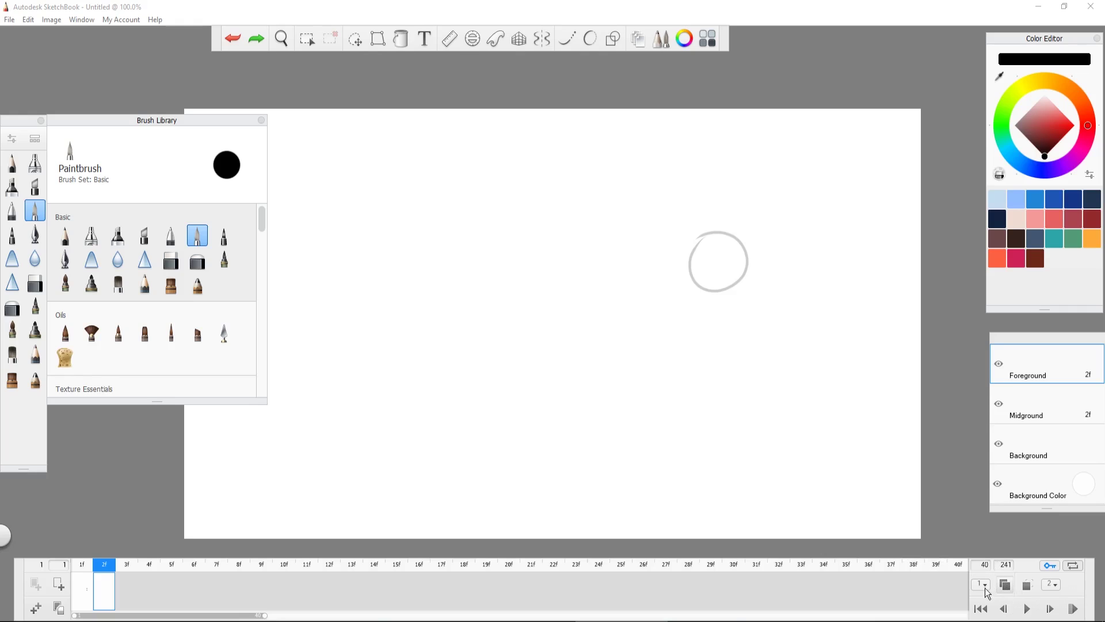
{"action": "left_click", "coordinate": [988, 587]}
{"action": "left_click", "coordinate": [988, 588]}
{"action": "left_click", "coordinate": [985, 587]}
{"action": "left_click", "coordinate": [986, 589]}
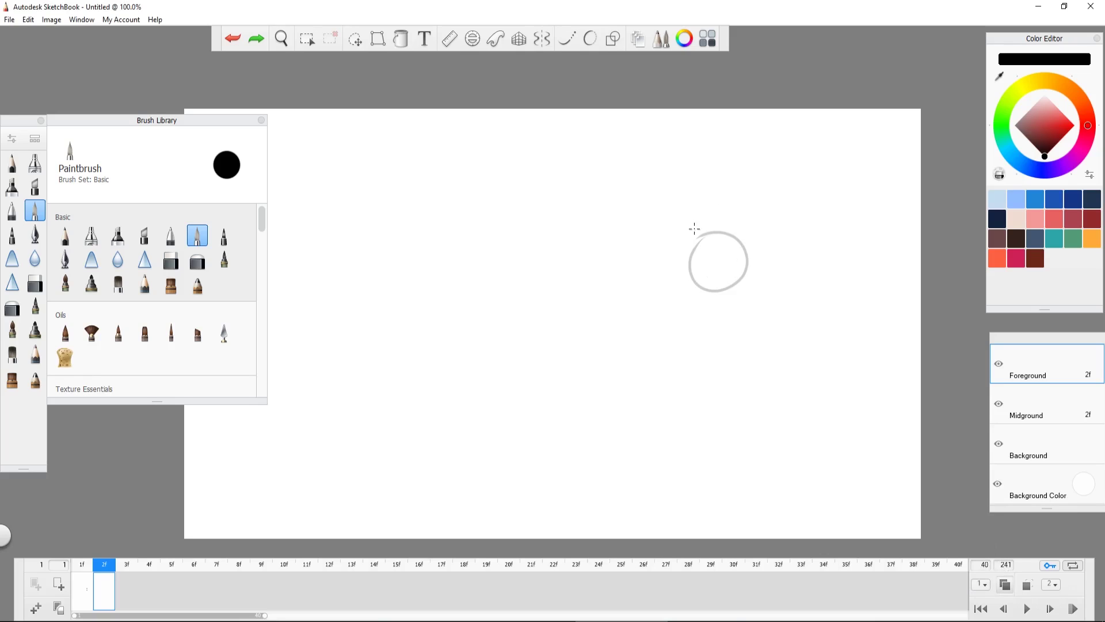
- Draw a freehand circle on frame 2, slightly below the ghosted circle of frame 1
{"action": "mouse_move", "coordinate": [713, 246]}
{"action": "left_mouse_down"}
{"action": "mouse_move", "coordinate": [748, 276]}
{"action": "mouse_move", "coordinate": [713, 243]}
{"action": "mouse_move", "coordinate": [700, 253]}
{"action": "mouse_move", "coordinate": [710, 245]}
{"action": "mouse_move", "coordinate": [709, 259]}
{"action": "left_mouse_up"}
{"action": "key", "text": "ctrl+z"}
{"action": "key", "text": "ctrl+z"}
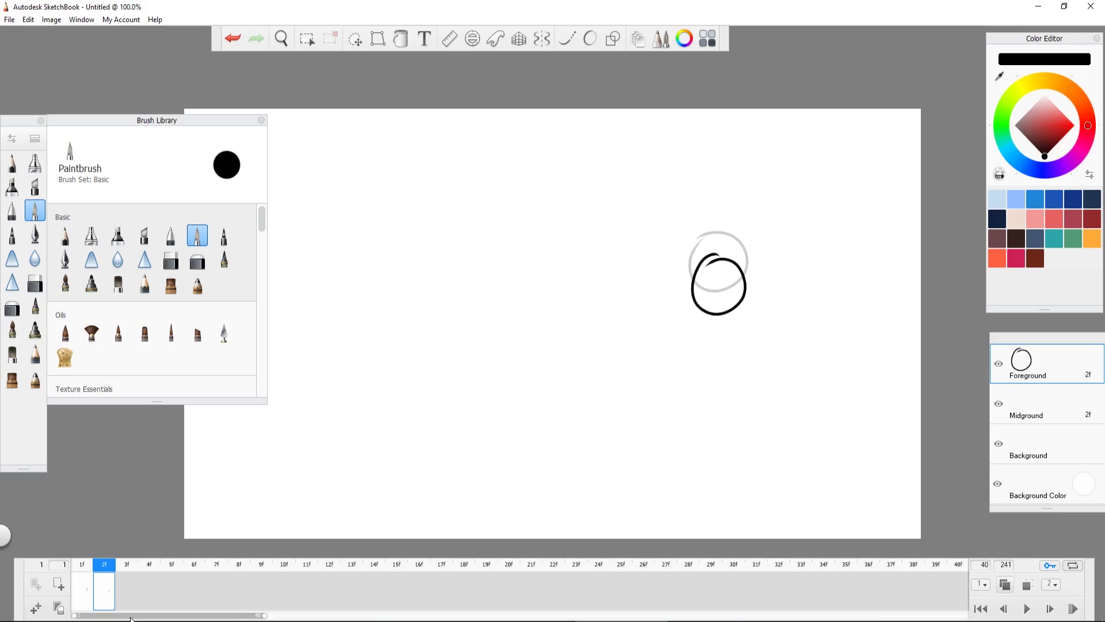
- Draw the circle on frames 3 and 4, placing each one slightly lower than on the previous frame
{"action": "left_click", "coordinate": [127, 583]}
{"action": "mouse_move", "coordinate": [716, 275]}
{"action": "left_mouse_down"}
{"action": "mouse_move", "coordinate": [719, 329]}
{"action": "mouse_move", "coordinate": [712, 275]}
{"action": "mouse_move", "coordinate": [695, 326]}
{"action": "left_mouse_up"}
{"action": "left_click", "coordinate": [151, 594]}
{"action": "left_click", "coordinate": [182, 592]}
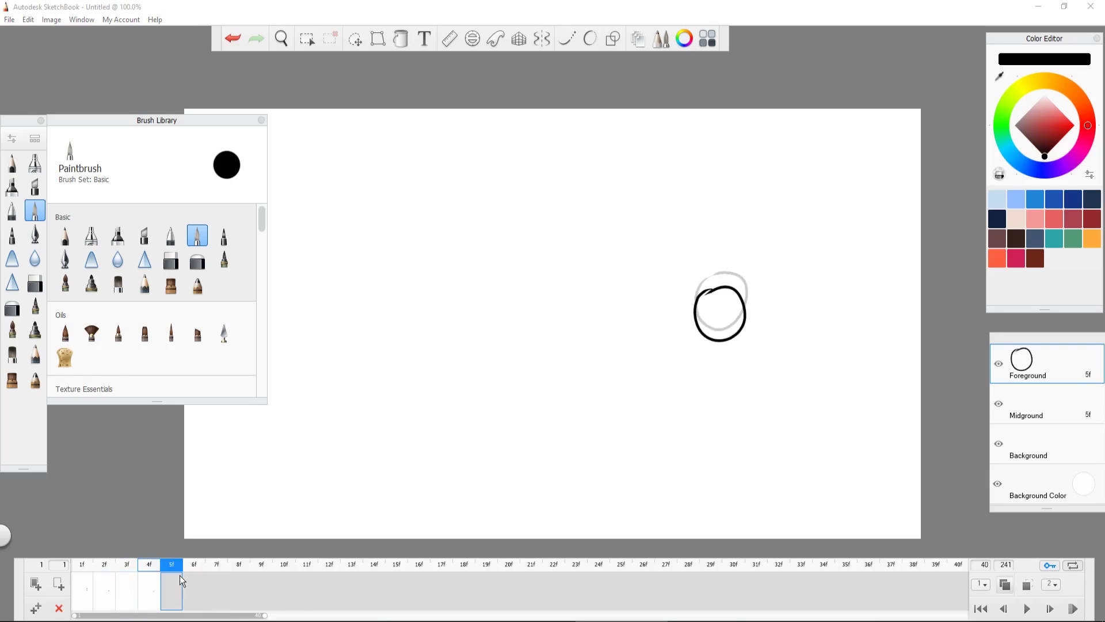
{"action": "left_click", "coordinate": [150, 582]}
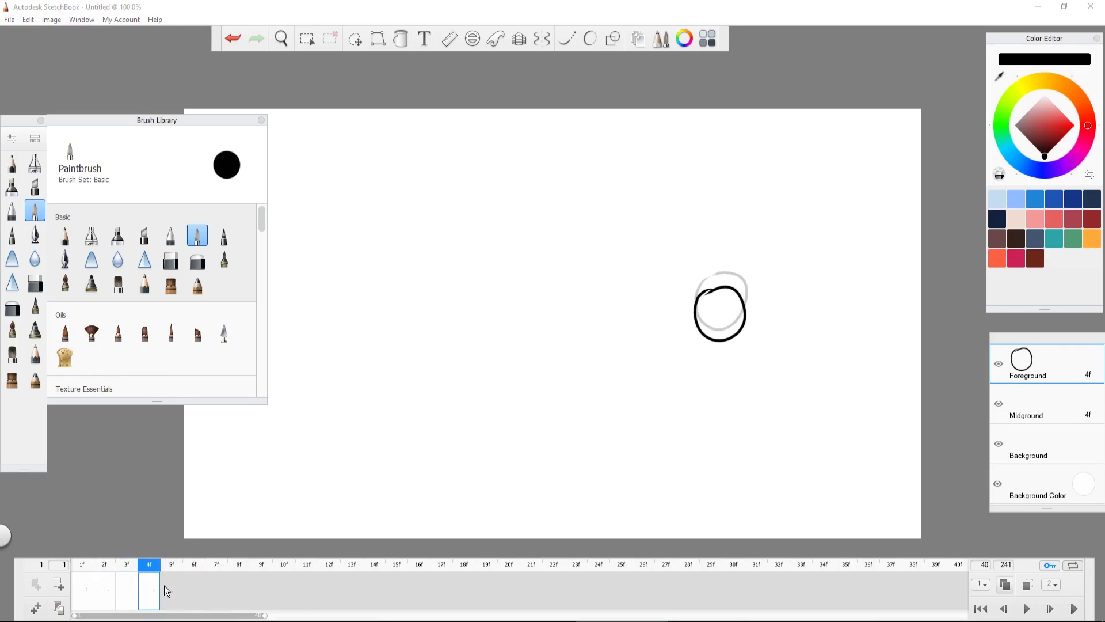
{"action": "left_click", "coordinate": [172, 587]}
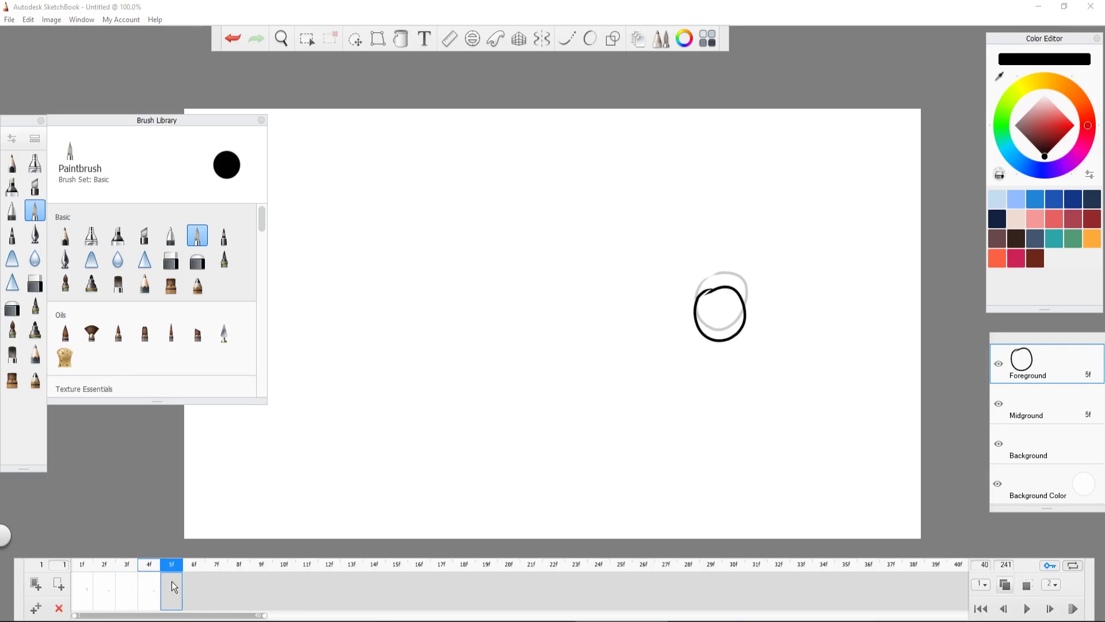
- Draw the falling circle on frames 5 to 11, moving it steadily down toward the canvas's lower edge
{"action": "mouse_move", "coordinate": [716, 314]}
{"action": "left_mouse_down"}
{"action": "mouse_move", "coordinate": [699, 330]}
{"action": "mouse_move", "coordinate": [724, 308]}
{"action": "mouse_move", "coordinate": [726, 375]}
{"action": "mouse_move", "coordinate": [721, 333]}
{"action": "mouse_move", "coordinate": [703, 363]}
{"action": "mouse_move", "coordinate": [712, 357]}
{"action": "mouse_move", "coordinate": [719, 382]}
{"action": "left_mouse_up"}
{"action": "left_click", "coordinate": [193, 587]}
{"action": "left_click", "coordinate": [216, 587]}
{"action": "left_click", "coordinate": [242, 591]}
{"action": "left_click", "coordinate": [268, 590]}
{"action": "mouse_move", "coordinate": [698, 424]}
{"action": "left_mouse_down"}
{"action": "mouse_move", "coordinate": [734, 484]}
{"action": "mouse_move", "coordinate": [719, 451]}
{"action": "left_mouse_up"}
{"action": "left_click", "coordinate": [301, 586]}
{"action": "left_click", "coordinate": [313, 597]}
- Draw the ball as a flattened ellipse at the canvas's lower edge on frames 12 and 13
{"action": "left_click", "coordinate": [329, 586]}
{"action": "mouse_move", "coordinate": [714, 494]}
{"action": "left_mouse_down"}
{"action": "mouse_move", "coordinate": [700, 518]}
{"action": "mouse_move", "coordinate": [740, 530]}
{"action": "mouse_move", "coordinate": [725, 519]}
{"action": "mouse_move", "coordinate": [651, 540]}
{"action": "left_mouse_up"}
{"action": "left_click", "coordinate": [351, 585]}
{"action": "key", "text": "ctrl+z"}
{"action": "left_click", "coordinate": [374, 586]}
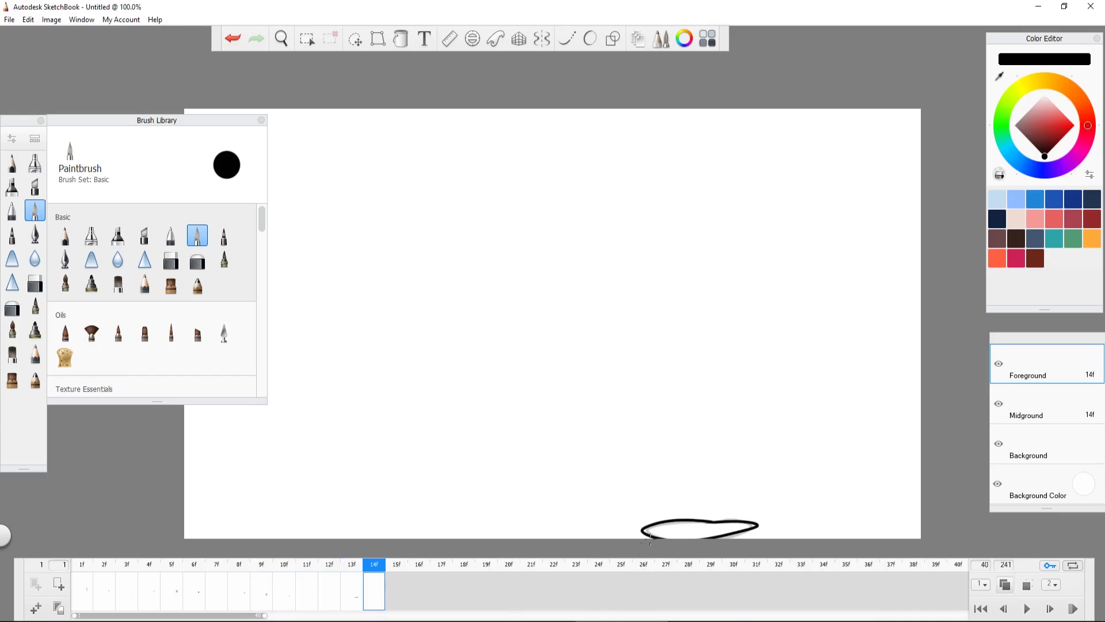
- Draw the ball on frames 14 to 20, rebounding from the canvas's lower edge and regaining its round shape
{"action": "left_click", "coordinate": [396, 582]}
{"action": "mouse_move", "coordinate": [708, 505]}
{"action": "left_mouse_down"}
{"action": "mouse_move", "coordinate": [677, 526]}
{"action": "mouse_move", "coordinate": [720, 495]}
{"action": "mouse_move", "coordinate": [713, 467]}
{"action": "mouse_move", "coordinate": [698, 479]}
{"action": "left_mouse_up"}
{"action": "left_click", "coordinate": [423, 586]}
{"action": "left_click", "coordinate": [447, 584]}
{"action": "left_click_drag", "start_coordinate": [709, 438], "coordinate": [694, 441]}
{"action": "left_click", "coordinate": [461, 585]}
{"action": "mouse_move", "coordinate": [713, 405]}
{"action": "left_mouse_down"}
{"action": "mouse_move", "coordinate": [691, 410]}
{"action": "mouse_move", "coordinate": [700, 416]}
{"action": "mouse_move", "coordinate": [687, 424]}
{"action": "left_mouse_up"}
{"action": "left_click", "coordinate": [486, 585]}
{"action": "left_click", "coordinate": [509, 586]}
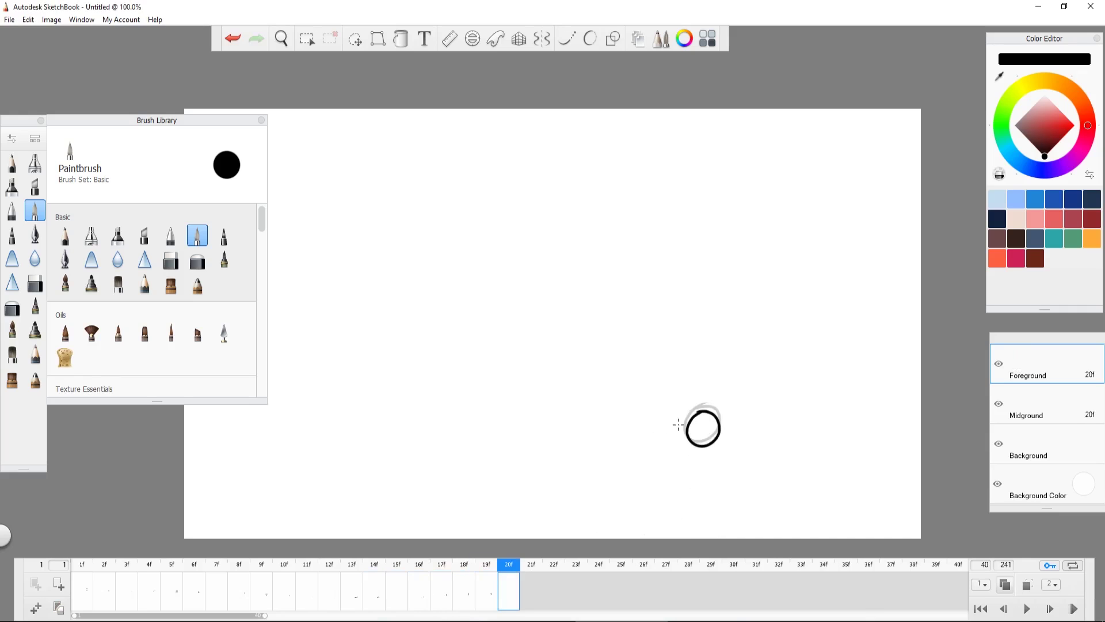
- Add duplicates of the frame 20 drawing up to frame 29
{"action": "double_click", "coordinate": [36, 609]}
{"action": "double_click", "coordinate": [36, 608]}
{"action": "double_click", "coordinate": [35, 609]}
{"action": "double_click", "coordinate": [36, 609]}
{"action": "left_click", "coordinate": [35, 609]}
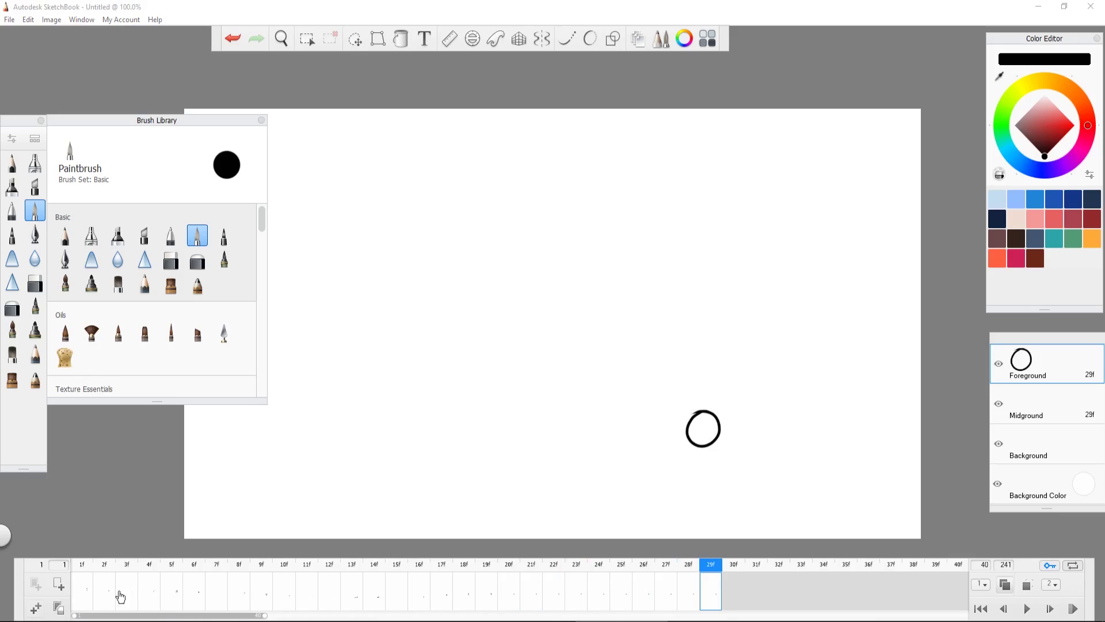
- Play the bouncing ball animation from frame 1, replay it, and return to the first frame
{"action": "left_click", "coordinate": [86, 578]}
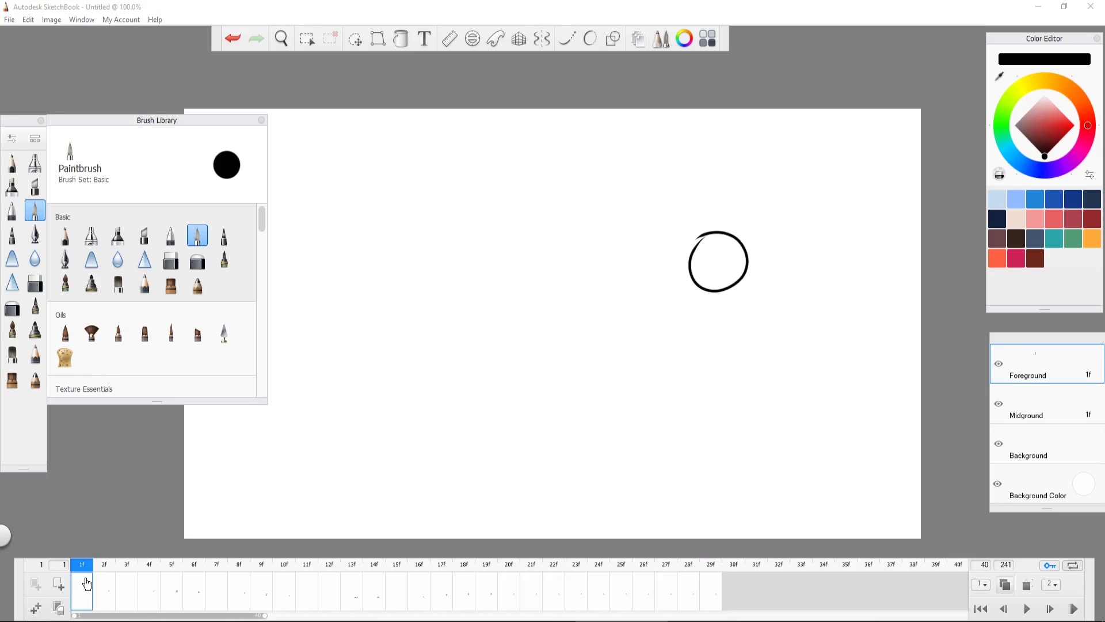
{"action": "left_click", "coordinate": [1027, 608]}
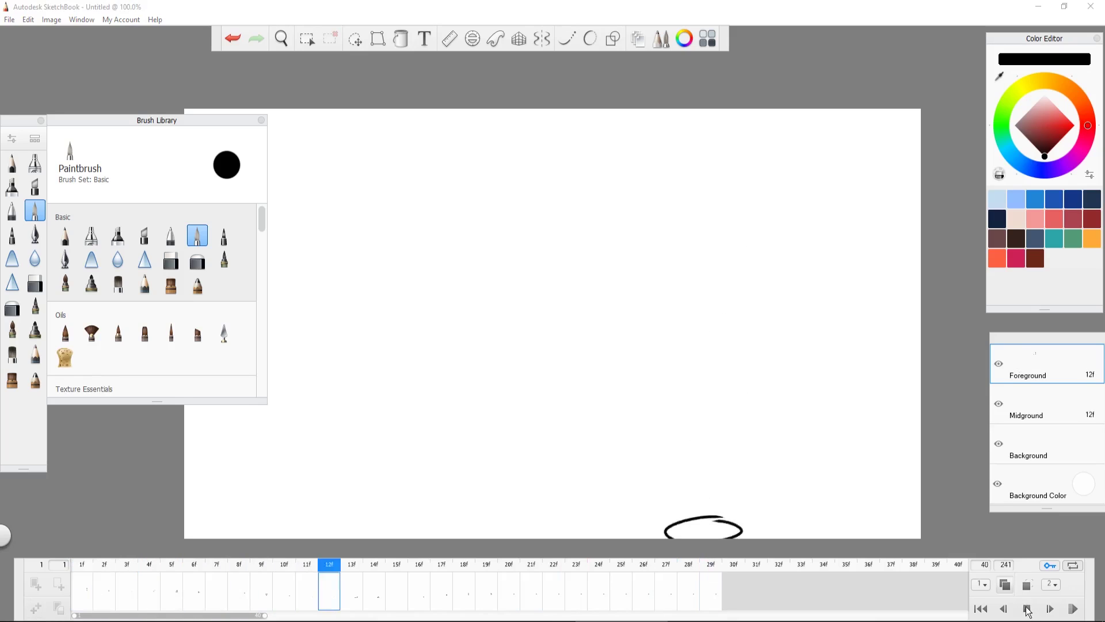
{"action": "left_click", "coordinate": [1028, 608]}
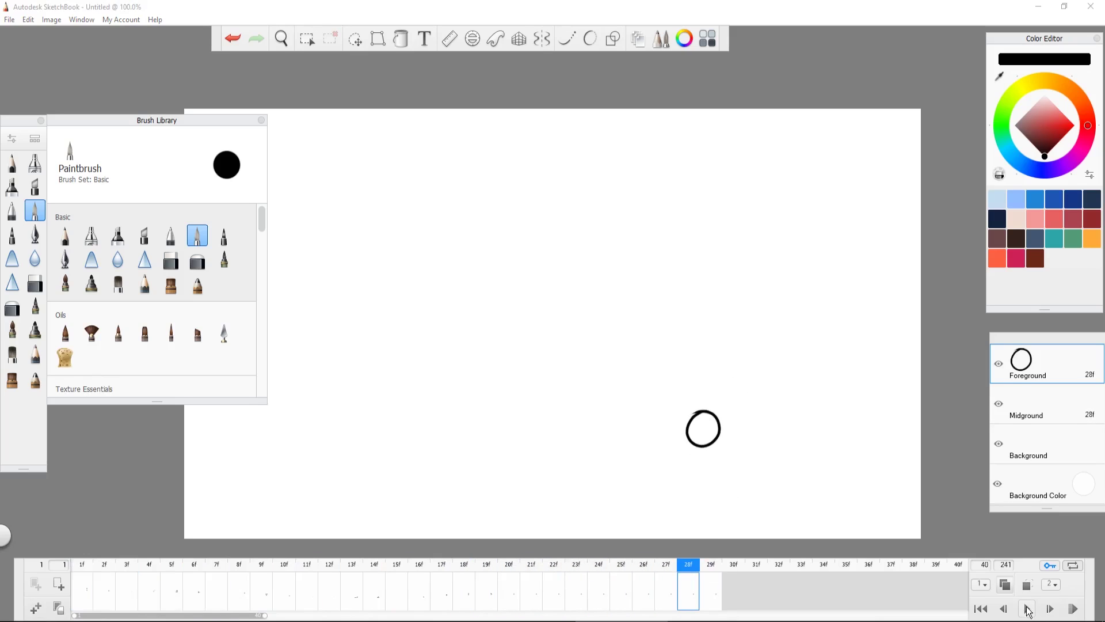
{"action": "left_click", "coordinate": [89, 585]}
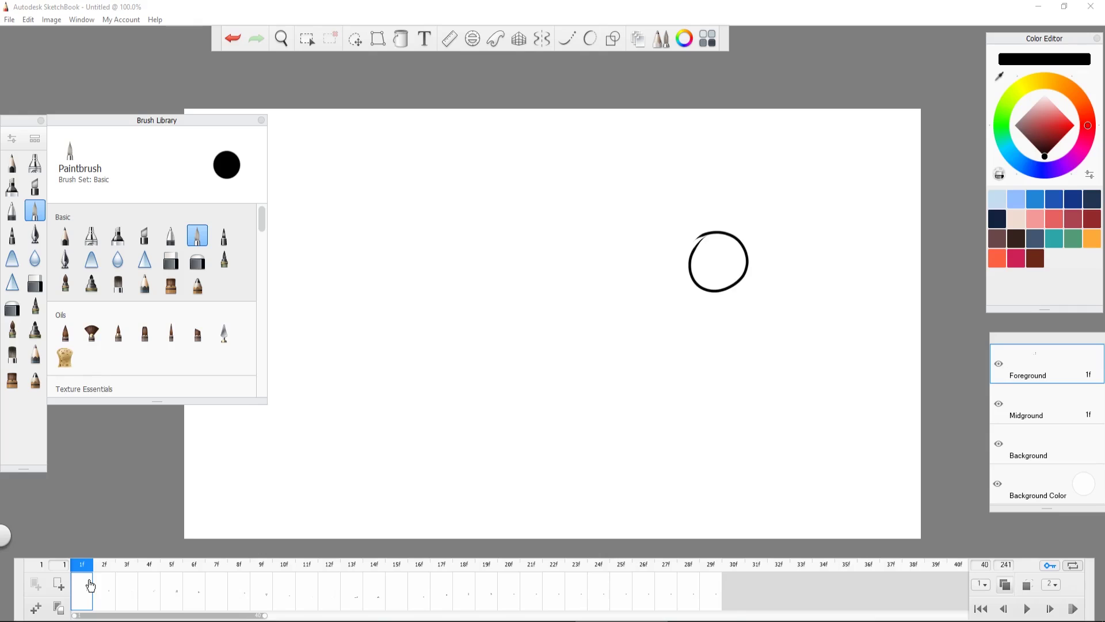
{"action": "left_click", "coordinate": [1027, 609]}
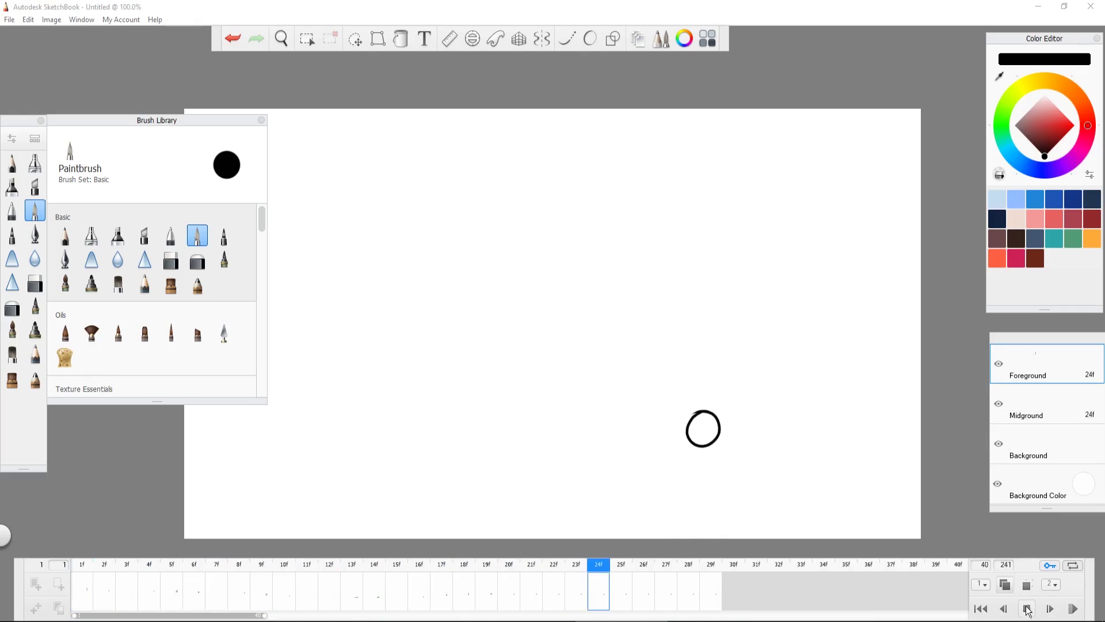
{"action": "left_click", "coordinate": [1026, 608]}
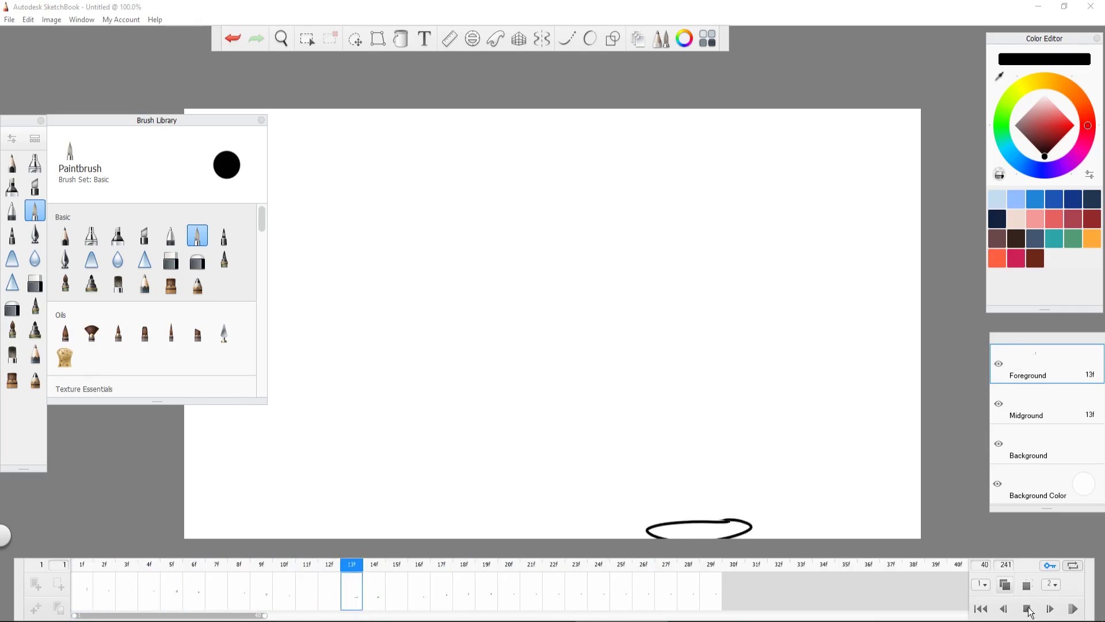
{"action": "left_click", "coordinate": [1027, 610]}
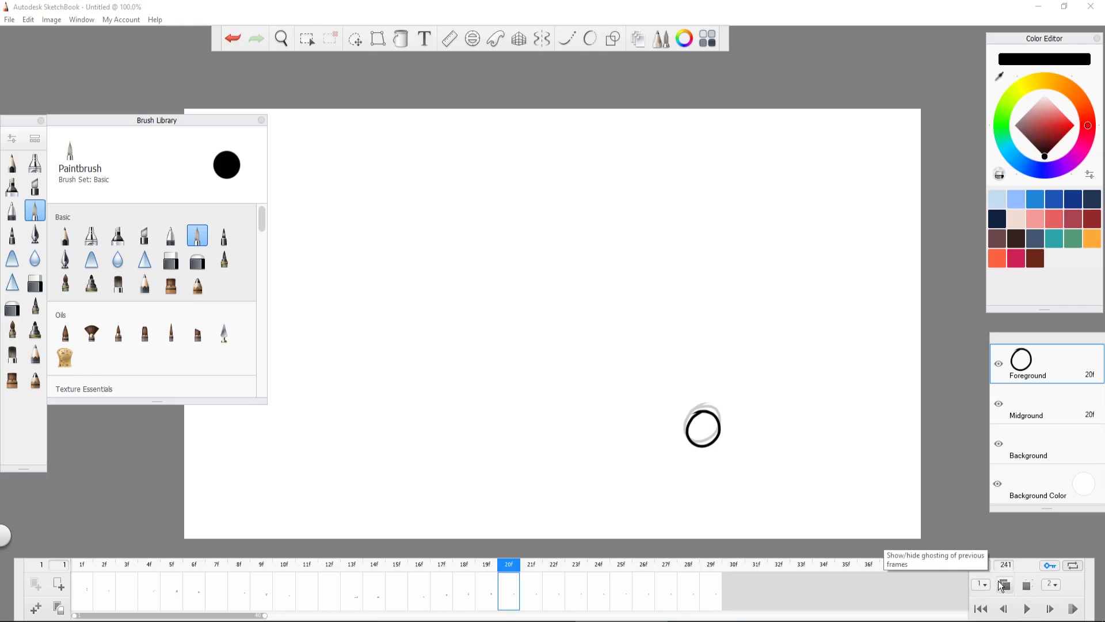
{"action": "left_click", "coordinate": [80, 596]}
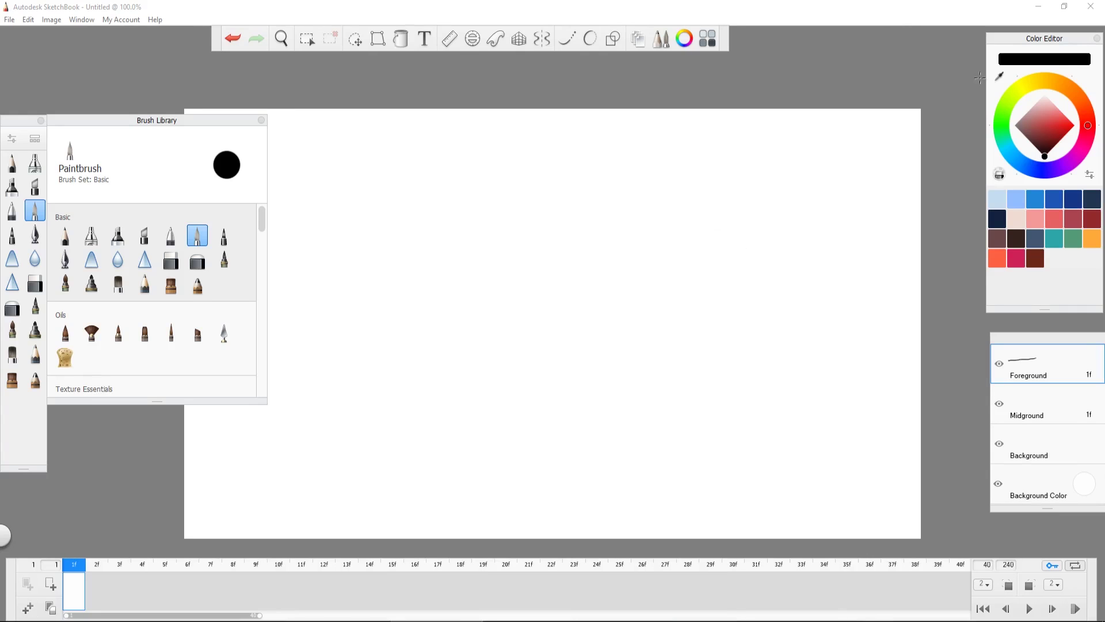
- Sketch the start of a stick figure at the canvas's right edge on frame 1 and turn on previous-frame ghosting
{"action": "left_click_drag", "start_coordinate": [778, 347], "coordinate": [774, 349]}
{"action": "key", "text": "ctrl+z"}
{"action": "left_click_drag", "start_coordinate": [920, 371], "coordinate": [920, 427]}
{"action": "key", "text": "ctrl+z"}
{"action": "mouse_move", "coordinate": [918, 341]}
{"action": "left_mouse_down"}
{"action": "mouse_move", "coordinate": [920, 380]}
{"action": "mouse_move", "coordinate": [889, 359]}
{"action": "mouse_move", "coordinate": [864, 375]}
{"action": "mouse_move", "coordinate": [839, 369]}
{"action": "left_mouse_up"}
{"action": "left_click", "coordinate": [97, 564]}
{"action": "left_click", "coordinate": [1007, 584]}
- Draw the stick figure's head and upper body coming further in from the canvas's right edge on frames 2 and 3
{"action": "left_click", "coordinate": [119, 564]}
{"action": "key", "text": "Right"}
{"action": "key", "text": "Left"}
{"action": "key", "text": "Left"}
{"action": "key", "text": "Left"}
{"action": "key", "text": "Right"}
{"action": "left_click_drag", "start_coordinate": [901, 401], "coordinate": [921, 428]}
{"action": "mouse_move", "coordinate": [920, 392]}
{"action": "left_mouse_down"}
{"action": "mouse_move", "coordinate": [883, 433]}
{"action": "mouse_move", "coordinate": [920, 454]}
{"action": "left_mouse_up"}
{"action": "key", "text": "Right"}
{"action": "left_click_drag", "start_coordinate": [876, 424], "coordinate": [866, 468]}
- Draw the whole stick figure leaning forward on frame 4 and briefly play the animation
{"action": "left_click", "coordinate": [142, 564]}
{"action": "mouse_move", "coordinate": [853, 401]}
{"action": "left_mouse_down"}
{"action": "mouse_move", "coordinate": [893, 476]}
{"action": "mouse_move", "coordinate": [885, 483]}
{"action": "left_mouse_up"}
{"action": "key", "text": "ctrl+z"}
{"action": "left_click_drag", "start_coordinate": [862, 534], "coordinate": [901, 535]}
{"action": "left_click_drag", "start_coordinate": [859, 411], "coordinate": [822, 465]}
{"action": "left_click", "coordinate": [1029, 608]}
{"action": "left_click", "coordinate": [1027, 608]}
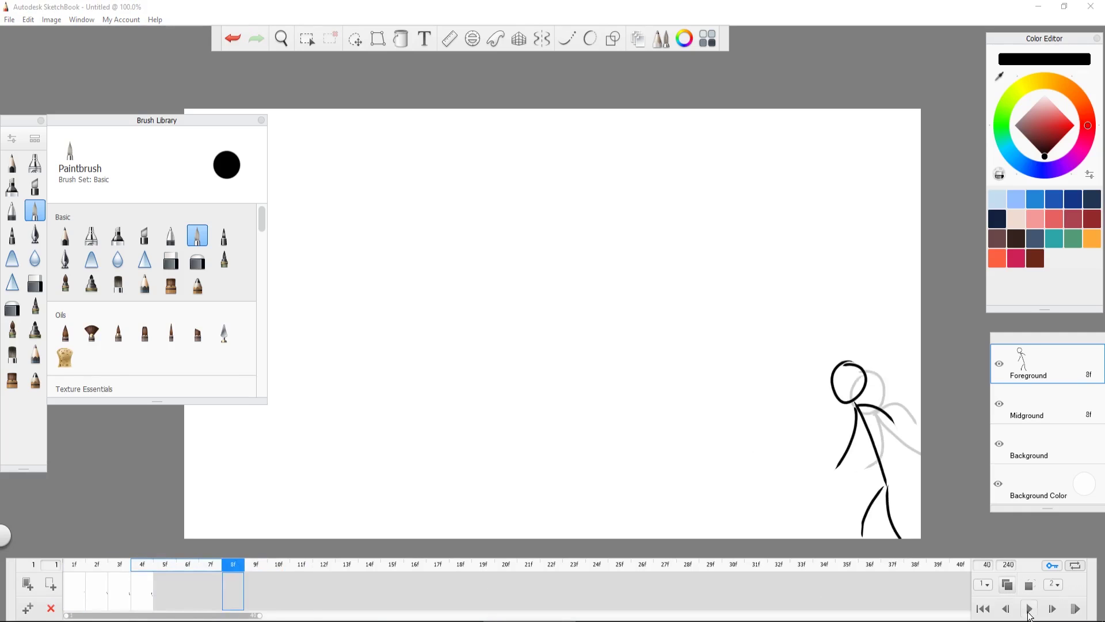
- Try adjusting the Background Color layer's color and return it to white
{"action": "left_click", "coordinate": [98, 593]}
{"action": "left_click", "coordinate": [1062, 435]}
{"action": "left_click", "coordinate": [1082, 484]}
{"action": "left_click", "coordinate": [1063, 481]}
{"action": "left_click_drag", "start_coordinate": [1062, 481], "coordinate": [1062, 464]}
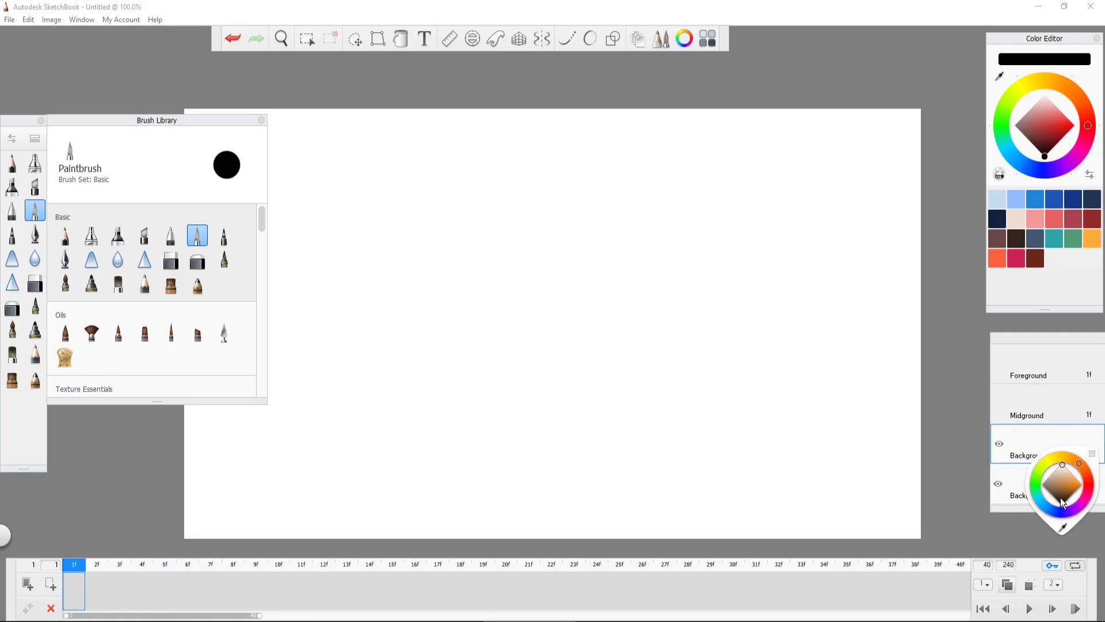
- Draw two upright rectangles of different heights along the canvas's lower edge on the Midground layer
{"action": "left_click", "coordinate": [1045, 407]}
{"action": "left_click_drag", "start_coordinate": [788, 549], "coordinate": [788, 427]}
{"action": "left_click_drag", "start_coordinate": [788, 427], "coordinate": [684, 427]}
{"action": "left_click_drag", "start_coordinate": [684, 427], "coordinate": [685, 541]}
{"action": "mouse_move", "coordinate": [638, 541]}
{"action": "left_mouse_down"}
{"action": "mouse_move", "coordinate": [638, 345]}
{"action": "mouse_move", "coordinate": [543, 345]}
{"action": "left_mouse_up"}
{"action": "left_click_drag", "start_coordinate": [545, 346], "coordinate": [545, 540]}
- Draw a small rectangle and a wider one as floating blocks above the upright rectangles on the Midground layer
{"action": "mouse_move", "coordinate": [446, 338]}
{"action": "left_mouse_down"}
{"action": "mouse_move", "coordinate": [505, 339]}
{"action": "mouse_move", "coordinate": [505, 292]}
{"action": "mouse_move", "coordinate": [446, 292]}
{"action": "left_mouse_up"}
{"action": "mouse_move", "coordinate": [597, 175]}
{"action": "left_mouse_down"}
{"action": "mouse_move", "coordinate": [597, 217]}
{"action": "mouse_move", "coordinate": [728, 215]}
{"action": "left_mouse_up"}
{"action": "left_click_drag", "start_coordinate": [598, 173], "coordinate": [729, 172]}
{"action": "left_click_drag", "start_coordinate": [728, 215], "coordinate": [729, 171]}
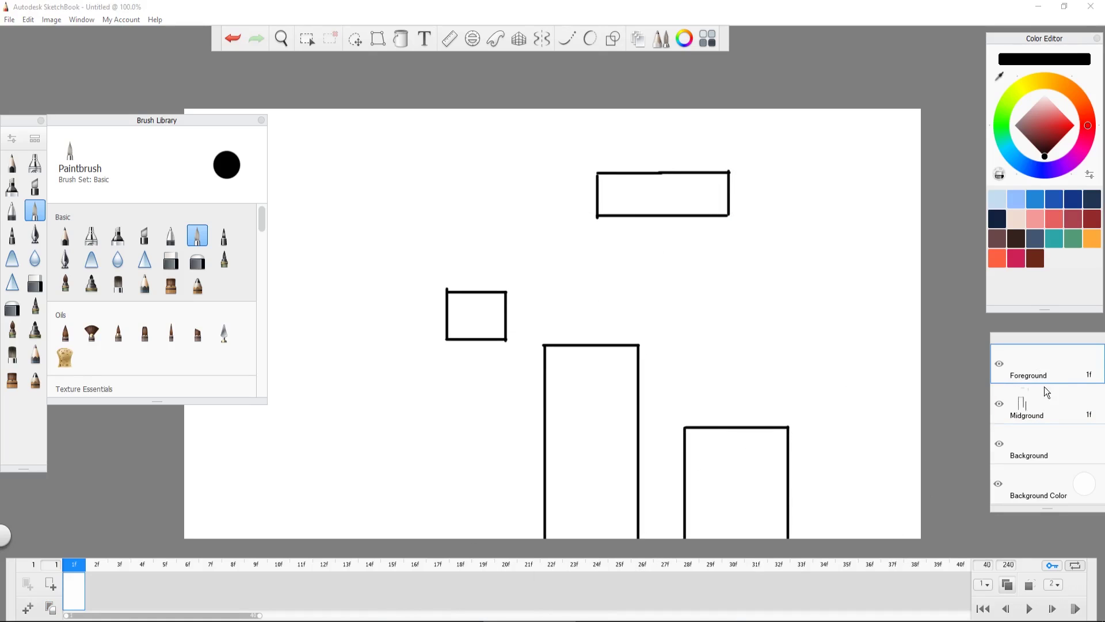
- Clear the rectangles from the Midground layer
{"action": "left_click", "coordinate": [1060, 377]}
{"action": "left_click", "coordinate": [1036, 406]}
{"action": "key", "text": "Delete"}
- Draw black upright rectangles rising from the canvas's lower edge on the Foreground layer
{"action": "left_click", "coordinate": [1036, 364]}
{"action": "left_click_drag", "start_coordinate": [734, 538], "coordinate": [735, 487]}
{"action": "key", "text": "ctrl+z"}
{"action": "left_click_drag", "start_coordinate": [1063, 127], "coordinate": [1045, 156]}
{"action": "left_click_drag", "start_coordinate": [756, 538], "coordinate": [756, 416]}
{"action": "mouse_move", "coordinate": [756, 415]}
{"action": "left_mouse_down"}
{"action": "mouse_move", "coordinate": [654, 416]}
{"action": "mouse_move", "coordinate": [656, 538]}
{"action": "left_mouse_up"}
{"action": "left_click_drag", "start_coordinate": [531, 353], "coordinate": [531, 412]}
{"action": "mouse_move", "coordinate": [502, 538]}
{"action": "left_mouse_down"}
{"action": "mouse_move", "coordinate": [503, 292]}
{"action": "mouse_move", "coordinate": [380, 293]}
{"action": "left_mouse_up"}
{"action": "left_click_drag", "start_coordinate": [379, 538], "coordinate": [380, 292]}
- Draw a wide floating rectangle in the canvas's upper area on the Foreground layer
{"action": "left_click_drag", "start_coordinate": [453, 171], "coordinate": [453, 222]}
{"action": "left_click_drag", "start_coordinate": [453, 223], "coordinate": [729, 223]}
{"action": "left_click_drag", "start_coordinate": [452, 171], "coordinate": [727, 172]}
{"action": "left_click_drag", "start_coordinate": [727, 172], "coordinate": [727, 223]}
- Clear the drawing from the Foreground layer
{"action": "left_click", "coordinate": [1048, 443]}
{"action": "left_click", "coordinate": [1048, 364]}
{"action": "key", "text": "Delete"}
- Draw three upright black rectangles along the canvas's lower edge on the Background layer, descending in height from left to right
{"action": "left_click", "coordinate": [1047, 444]}
{"action": "left_click_drag", "start_coordinate": [725, 538], "coordinate": [726, 448]}
{"action": "left_click_drag", "start_coordinate": [725, 449], "coordinate": [644, 449]}
{"action": "left_click_drag", "start_coordinate": [644, 449], "coordinate": [644, 538]}
{"action": "left_click_drag", "start_coordinate": [419, 324], "coordinate": [420, 538]}
- Draw a long, thin floating rectangle above the upright ones on the Background layer
{"action": "left_click_drag", "start_coordinate": [577, 238], "coordinate": [577, 262]}
{"action": "left_click_drag", "start_coordinate": [577, 261], "coordinate": [770, 262]}
{"action": "left_click_drag", "start_coordinate": [578, 237], "coordinate": [770, 236]}
{"action": "left_click_drag", "start_coordinate": [770, 237], "coordinate": [769, 263]}
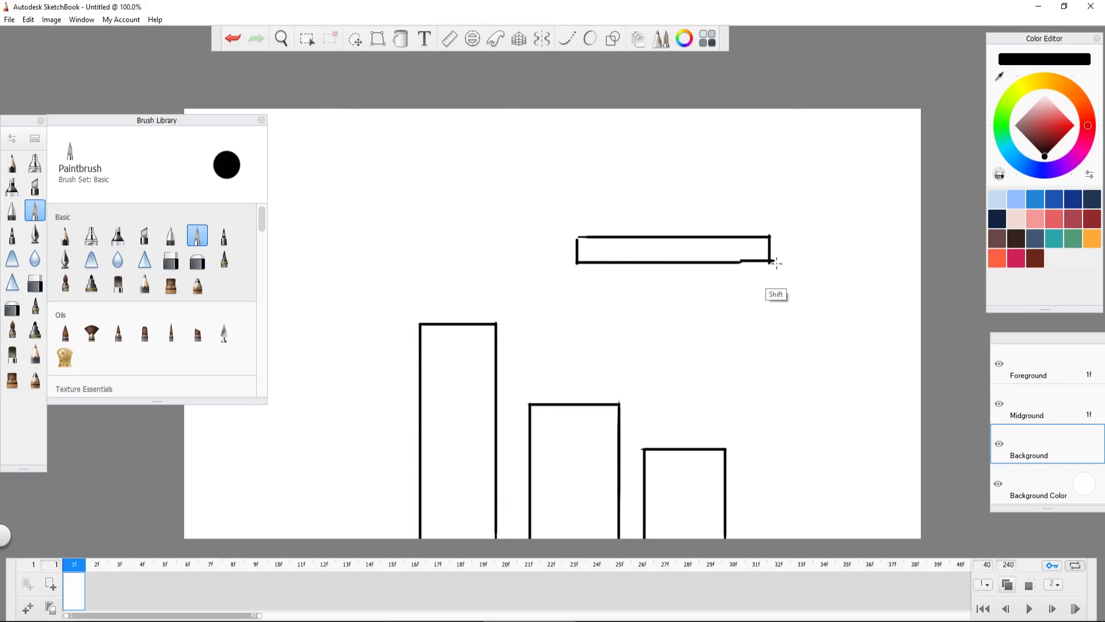
- Set the brush color to dark red and draw a ball entering from the canvas's right edge on the Midground layer's first frames
{"action": "left_click", "coordinate": [1047, 403]}
{"action": "left_click", "coordinate": [1060, 131]}
{"action": "mouse_move", "coordinate": [919, 388]}
{"action": "left_mouse_down"}
{"action": "mouse_move", "coordinate": [919, 418]}
{"action": "mouse_move", "coordinate": [910, 402]}
{"action": "mouse_move", "coordinate": [905, 425]}
{"action": "left_mouse_up"}
{"action": "left_click", "coordinate": [51, 588]}
{"action": "left_click", "coordinate": [51, 587]}
{"action": "left_click", "coordinate": [52, 587]}
- Draw the red ball falling, flattening at the canvas's lower edge, and stretching upward again through frame 8
{"action": "left_click_drag", "start_coordinate": [880, 473], "coordinate": [858, 521]}
{"action": "left_click", "coordinate": [52, 588]}
{"action": "left_click", "coordinate": [51, 584]}
{"action": "left_click_drag", "start_coordinate": [822, 483], "coordinate": [817, 484]}
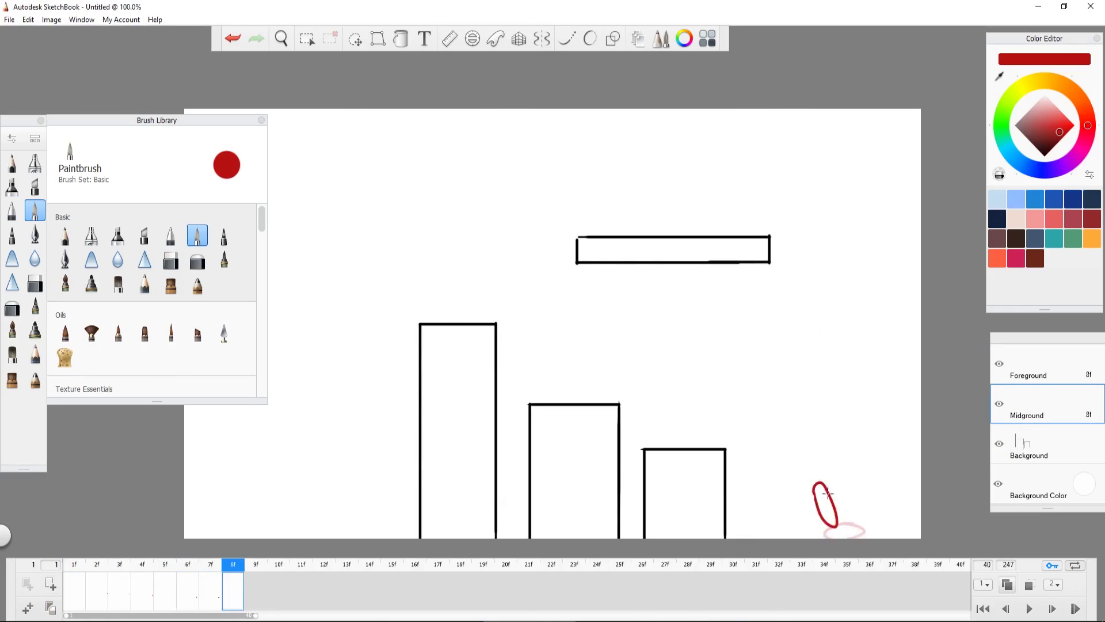
- Add frames after frame 8 and draw the red ball rising and coming down onto the shortest rectangle
{"action": "left_click", "coordinate": [51, 583]}
{"action": "left_click_drag", "start_coordinate": [801, 439], "coordinate": [796, 440]}
{"action": "left_click", "coordinate": [50, 584]}
{"action": "left_click_drag", "start_coordinate": [785, 403], "coordinate": [781, 404]}
{"action": "left_click", "coordinate": [50, 584]}
{"action": "key", "text": "ctrl+Right"}
{"action": "mouse_move", "coordinate": [718, 418]}
{"action": "left_mouse_down"}
{"action": "mouse_move", "coordinate": [697, 431]}
{"action": "mouse_move", "coordinate": [710, 438]}
{"action": "left_mouse_up"}
- Add further frames with the red ball bouncing off the shortest rectangle, landing on the middle one and rising toward the tallest
{"action": "key", "text": "ctrl+Right"}
{"action": "key", "text": "ctrl+Right"}
{"action": "key", "text": "ctrl+Right"}
{"action": "left_click_drag", "start_coordinate": [668, 397], "coordinate": [682, 431]}
{"action": "left_click_drag", "start_coordinate": [650, 362], "coordinate": [653, 360]}
{"action": "key", "text": "ctrl+Right"}
{"action": "mouse_move", "coordinate": [642, 335]}
{"action": "left_mouse_down"}
{"action": "mouse_move", "coordinate": [613, 342]}
{"action": "mouse_move", "coordinate": [628, 320]}
{"action": "left_mouse_up"}
{"action": "key", "text": "ctrl+Right"}
{"action": "key", "text": "ctrl+Right"}
{"action": "left_click_drag", "start_coordinate": [598, 330], "coordinate": [601, 330]}
{"action": "mouse_move", "coordinate": [567, 371]}
{"action": "left_mouse_down"}
{"action": "mouse_move", "coordinate": [550, 391]}
{"action": "mouse_move", "coordinate": [498, 261]}
{"action": "left_mouse_up"}
- Draw the red ball coming to rest on top of the tallest rectangle and add frames up to frame 38
{"action": "left_click_drag", "start_coordinate": [482, 274], "coordinate": [466, 295]}
{"action": "left_click", "coordinate": [51, 583]}
{"action": "left_click", "coordinate": [50, 583]}
{"action": "mouse_move", "coordinate": [466, 308]}
{"action": "left_mouse_down"}
{"action": "mouse_move", "coordinate": [459, 262]}
{"action": "mouse_move", "coordinate": [455, 311]}
{"action": "left_mouse_up"}
{"action": "left_click", "coordinate": [51, 583]}
{"action": "left_click", "coordinate": [50, 583]}
{"action": "left_click", "coordinate": [50, 583]}
{"action": "left_click", "coordinate": [50, 583]}
{"action": "left_click", "coordinate": [51, 583]}
- Play the red ball animation from frame 1 and stop it
{"action": "left_click", "coordinate": [72, 599]}
{"action": "left_click", "coordinate": [1028, 605]}
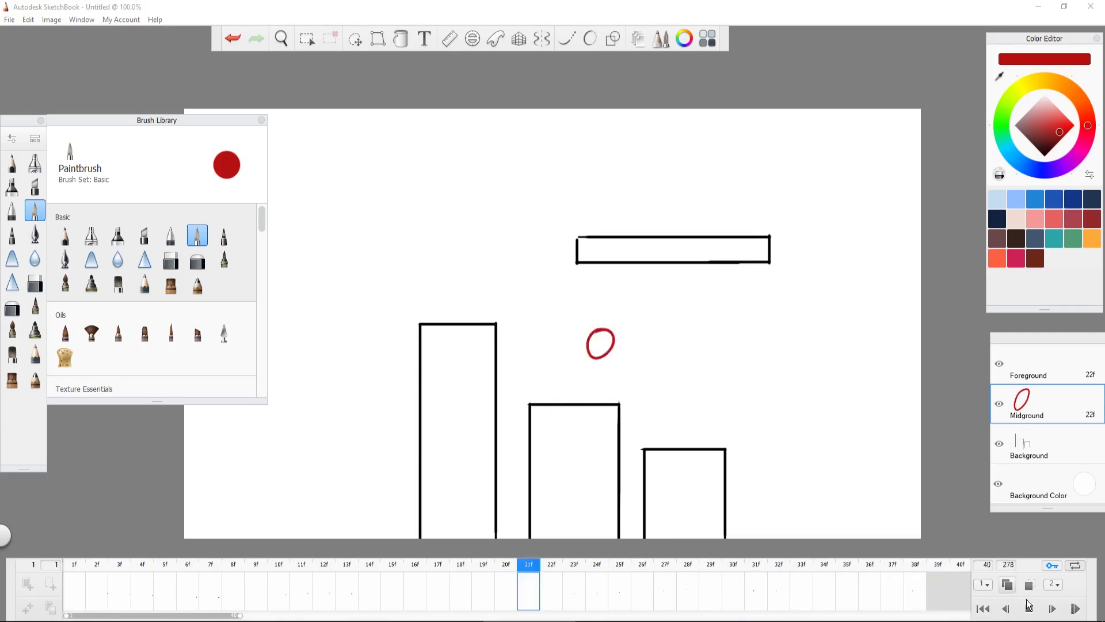
{"action": "left_click", "coordinate": [1028, 604]}
{"action": "left_click", "coordinate": [9, 19]}
{"action": "left_click", "coordinate": [63, 151]}
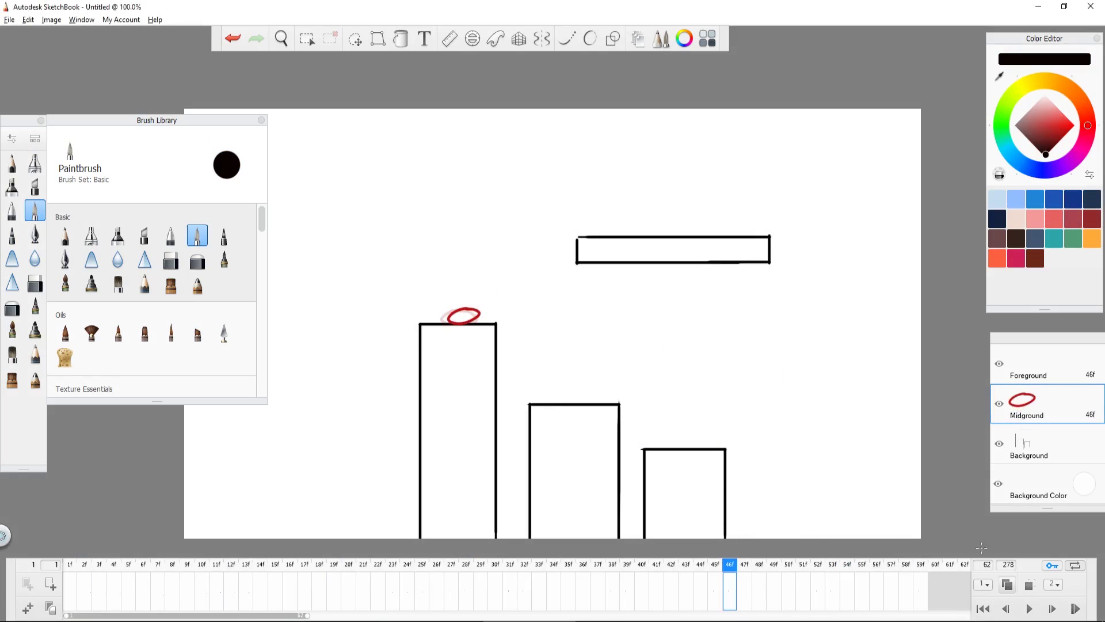
- On the Foreground layer, draw a stick figure's legs dropping in above the floating platform on frames 46 to 48
{"action": "left_click", "coordinate": [1025, 368]}
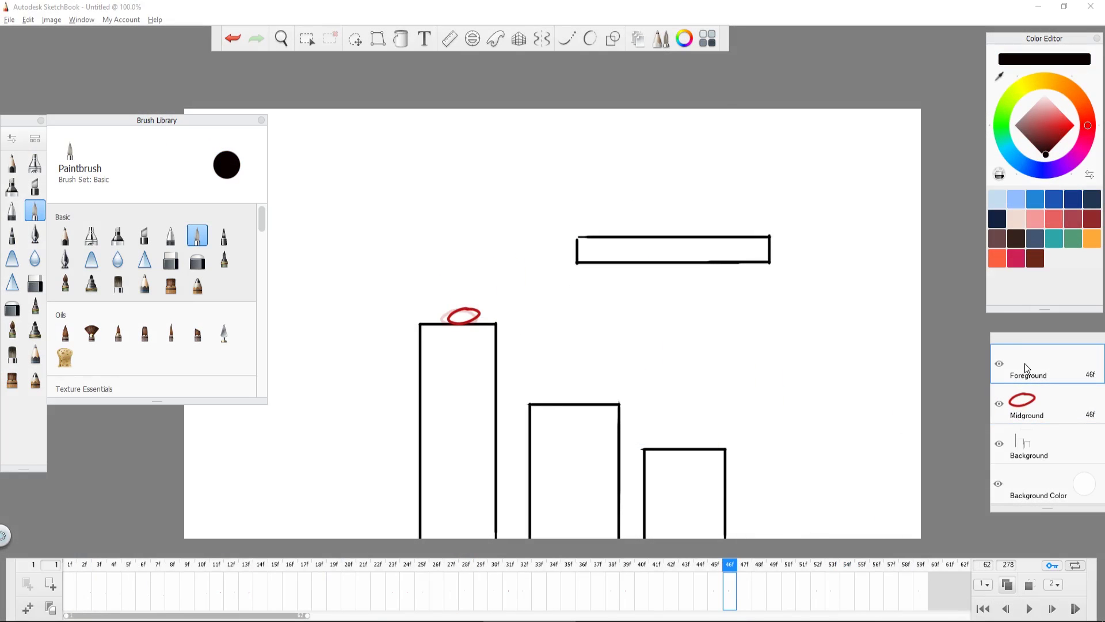
{"action": "left_click_drag", "start_coordinate": [690, 109], "coordinate": [701, 138]}
{"action": "key", "text": "ctrl+z"}
{"action": "mouse_move", "coordinate": [711, 109]}
{"action": "left_mouse_down"}
{"action": "mouse_move", "coordinate": [717, 166]}
{"action": "mouse_move", "coordinate": [698, 146]}
{"action": "left_mouse_up"}
{"action": "left_click", "coordinate": [745, 589]}
{"action": "left_click_drag", "start_coordinate": [700, 110], "coordinate": [711, 122]}
{"action": "left_click", "coordinate": [758, 588]}
{"action": "left_click_drag", "start_coordinate": [698, 188], "coordinate": [714, 154]}
{"action": "mouse_move", "coordinate": [720, 192]}
{"action": "left_mouse_down"}
{"action": "mouse_move", "coordinate": [717, 109]}
{"action": "mouse_move", "coordinate": [717, 216]}
{"action": "mouse_move", "coordinate": [714, 191]}
{"action": "left_mouse_up"}
- Draw the full stick figure landing upright on the floating platform on frame 49
{"action": "left_click", "coordinate": [773, 588]}
{"action": "key", "text": "ctrl+z"}
{"action": "mouse_move", "coordinate": [723, 235]}
{"action": "left_mouse_down"}
{"action": "mouse_move", "coordinate": [719, 136]}
{"action": "mouse_move", "coordinate": [734, 160]}
{"action": "left_mouse_up"}
{"action": "left_click_drag", "start_coordinate": [717, 138], "coordinate": [696, 157]}
{"action": "key", "text": "ctrl+z"}
{"action": "key", "text": "ctrl+z"}
{"action": "left_click_drag", "start_coordinate": [723, 112], "coordinate": [698, 160]}
- Draw the stick figure bending its knees and leaning forward on the platform on frame 50
{"action": "left_click", "coordinate": [788, 588]}
{"action": "mouse_move", "coordinate": [724, 134]}
{"action": "left_mouse_down"}
{"action": "mouse_move", "coordinate": [734, 162]}
{"action": "mouse_move", "coordinate": [695, 234]}
{"action": "left_mouse_up"}
{"action": "key", "text": "ctrl+z"}
{"action": "left_click_drag", "start_coordinate": [714, 194], "coordinate": [738, 236]}
{"action": "left_click_drag", "start_coordinate": [714, 196], "coordinate": [693, 142]}
{"action": "key", "text": "ctrl+z"}
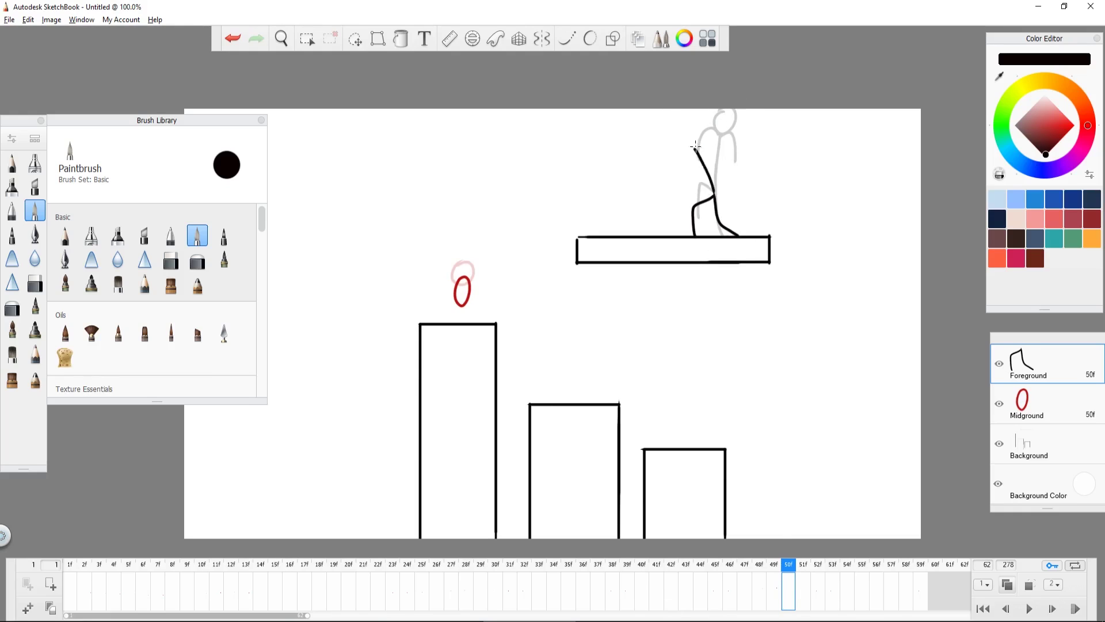
{"action": "left_click_drag", "start_coordinate": [713, 192], "coordinate": [726, 176]}
{"action": "left_click_drag", "start_coordinate": [695, 153], "coordinate": [691, 182]}
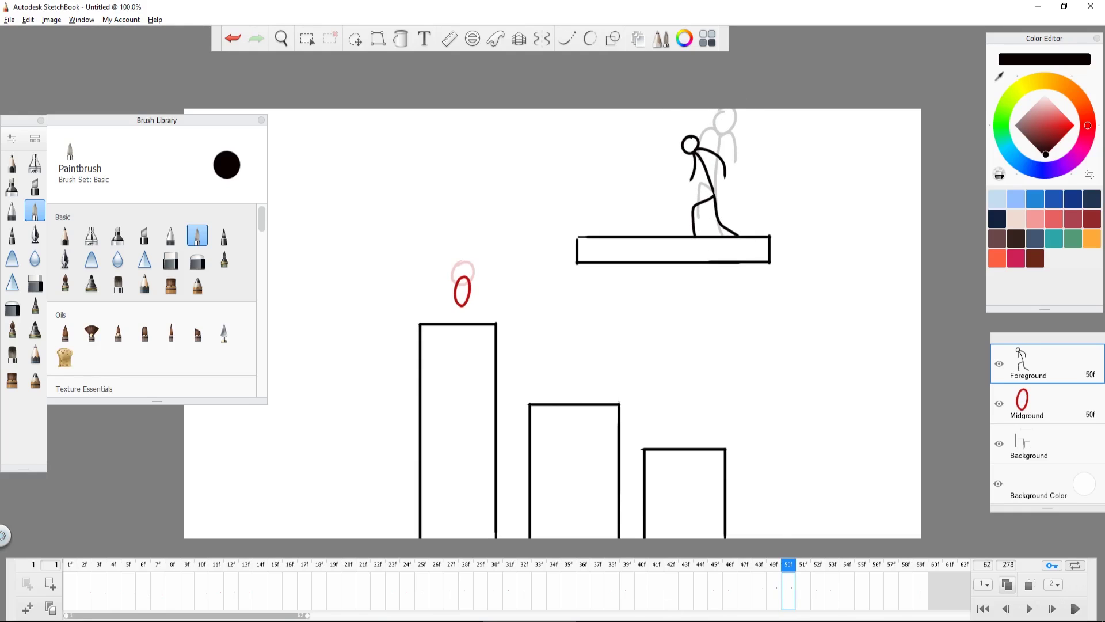
- Draw the stick figure crouched with one hand down on the platform on frame 51
{"action": "left_click", "coordinate": [799, 588]}
{"action": "left_click_drag", "start_coordinate": [683, 163], "coordinate": [686, 167]}
{"action": "mouse_move", "coordinate": [689, 179]}
{"action": "left_mouse_down"}
{"action": "mouse_move", "coordinate": [719, 204]}
{"action": "mouse_move", "coordinate": [687, 182]}
{"action": "left_mouse_up"}
{"action": "key", "text": "ctrl+z"}
{"action": "key", "text": "ctrl+z"}
{"action": "mouse_move", "coordinate": [688, 184]}
{"action": "left_mouse_down"}
{"action": "mouse_move", "coordinate": [724, 200]}
{"action": "mouse_move", "coordinate": [698, 233]}
{"action": "mouse_move", "coordinate": [767, 235]}
{"action": "left_mouse_up"}
{"action": "left_click_drag", "start_coordinate": [689, 190], "coordinate": [681, 231]}
{"action": "mouse_move", "coordinate": [689, 184]}
{"action": "left_mouse_down"}
{"action": "mouse_move", "coordinate": [727, 186]}
{"action": "mouse_move", "coordinate": [683, 165]}
{"action": "mouse_move", "coordinate": [726, 205]}
{"action": "mouse_move", "coordinate": [700, 234]}
{"action": "mouse_move", "coordinate": [753, 236]}
{"action": "mouse_move", "coordinate": [700, 238]}
{"action": "left_mouse_up"}
- Draw the crouched figure lifting its head on frame 52, keeping one hand on the platform
{"action": "left_click", "coordinate": [817, 589]}
{"action": "key", "text": "ctrl+z"}
{"action": "key", "text": "ctrl+z"}
{"action": "left_click_drag", "start_coordinate": [689, 192], "coordinate": [682, 233]}
{"action": "left_click_drag", "start_coordinate": [689, 190], "coordinate": [727, 194]}
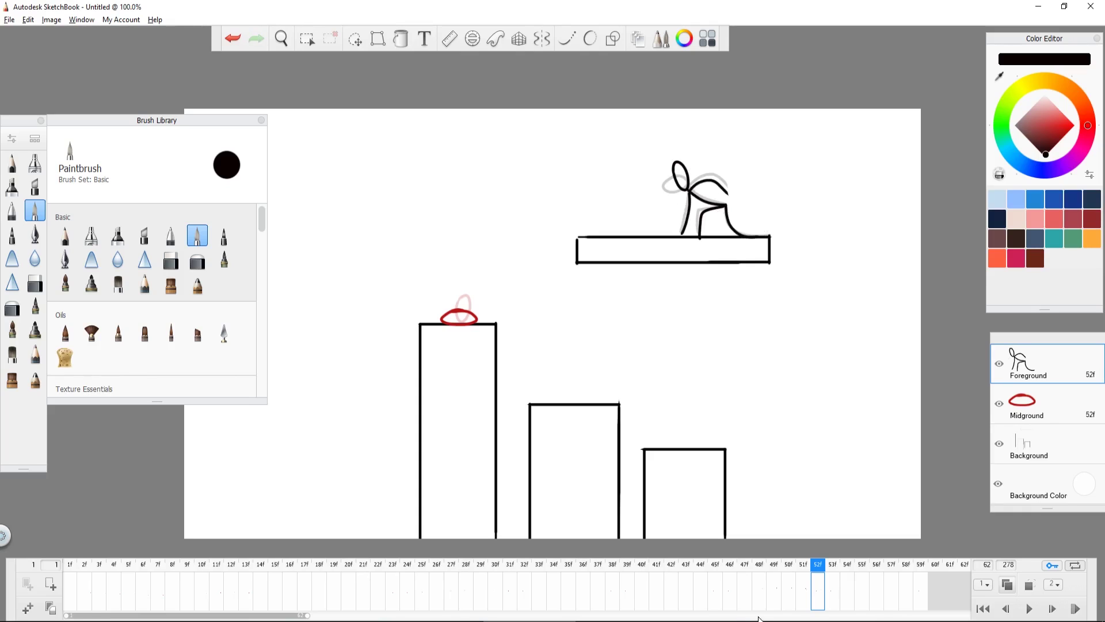
- Play the animation, stop it and check the figure's landing on frames 51 and 52
{"action": "left_click", "coordinate": [1029, 609]}
{"action": "left_click", "coordinate": [1029, 608]}
{"action": "left_click", "coordinate": [788, 599]}
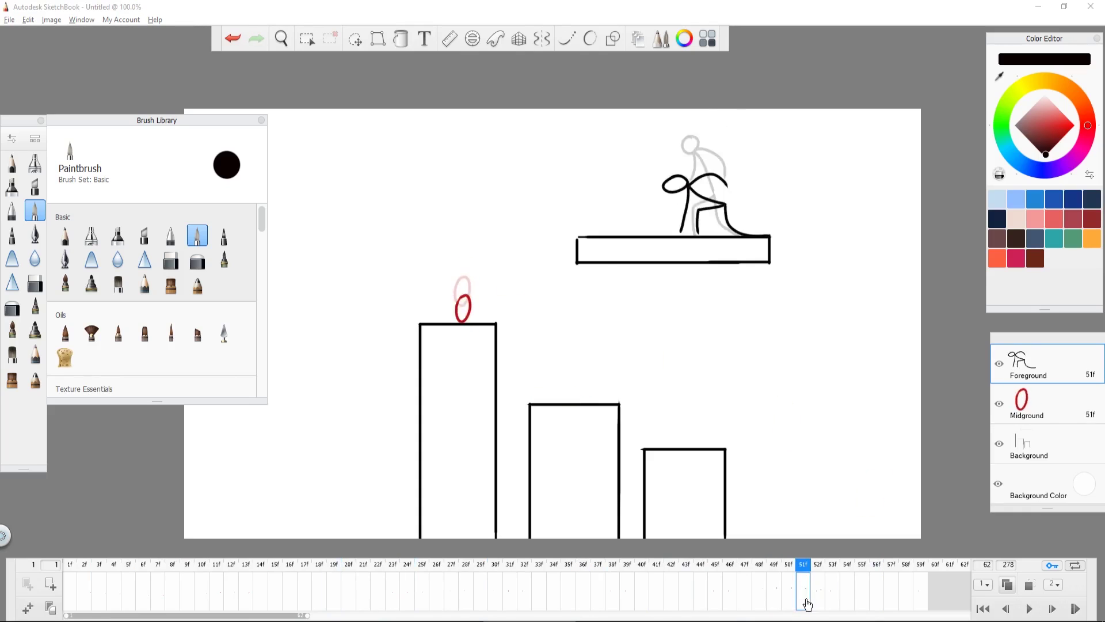
{"action": "left_click", "coordinate": [817, 599]}
- Draw the figure pushing off from its crouch on frame 53 and go to frame 54
{"action": "left_click", "coordinate": [833, 599]}
{"action": "left_click_drag", "start_coordinate": [677, 163], "coordinate": [680, 161]}
{"action": "mouse_move", "coordinate": [689, 190]}
{"action": "left_mouse_down"}
{"action": "mouse_move", "coordinate": [728, 206]}
{"action": "mouse_move", "coordinate": [698, 234]}
{"action": "left_mouse_up"}
{"action": "left_click_drag", "start_coordinate": [726, 206], "coordinate": [752, 235]}
{"action": "mouse_move", "coordinate": [690, 188]}
{"action": "left_mouse_down"}
{"action": "mouse_move", "coordinate": [729, 205]}
{"action": "mouse_move", "coordinate": [690, 199]}
{"action": "mouse_move", "coordinate": [679, 234]}
{"action": "left_mouse_up"}
{"action": "left_click", "coordinate": [847, 599]}
{"action": "left_click_drag", "start_coordinate": [668, 160], "coordinate": [670, 159]}
{"action": "left_click_drag", "start_coordinate": [684, 178], "coordinate": [713, 211]}
{"action": "key", "text": "ctrl+z"}
{"action": "key", "text": "ctrl+z"}
{"action": "left_click_drag", "start_coordinate": [675, 159], "coordinate": [691, 170]}
{"action": "key", "text": "ctrl+z"}
{"action": "left_click_drag", "start_coordinate": [662, 148], "coordinate": [720, 207]}
{"action": "left_click_drag", "start_coordinate": [719, 208], "coordinate": [695, 238]}
{"action": "left_click_drag", "start_coordinate": [721, 208], "coordinate": [762, 226]}
{"action": "mouse_move", "coordinate": [683, 173]}
{"action": "left_mouse_down"}
{"action": "mouse_move", "coordinate": [718, 178]}
{"action": "mouse_move", "coordinate": [659, 204]}
{"action": "left_mouse_up"}
{"action": "key", "text": "ctrl+z"}
{"action": "key", "text": "ctrl+z"}
{"action": "key", "text": "ctrl+z"}
{"action": "key", "text": "ctrl+z"}
{"action": "key", "text": "ctrl+z"}
{"action": "key", "text": "ctrl+z"}
- Draw the figure springing into a run on frame 54, with one leg stretched behind and both arms bent
{"action": "mouse_move", "coordinate": [698, 235]}
{"action": "left_mouse_down"}
{"action": "mouse_move", "coordinate": [712, 199]}
{"action": "mouse_move", "coordinate": [754, 210]}
{"action": "left_mouse_up"}
{"action": "left_click_drag", "start_coordinate": [711, 198], "coordinate": [683, 167]}
{"action": "left_click_drag", "start_coordinate": [670, 148], "coordinate": [713, 177]}
{"action": "left_click_drag", "start_coordinate": [683, 170], "coordinate": [667, 193]}
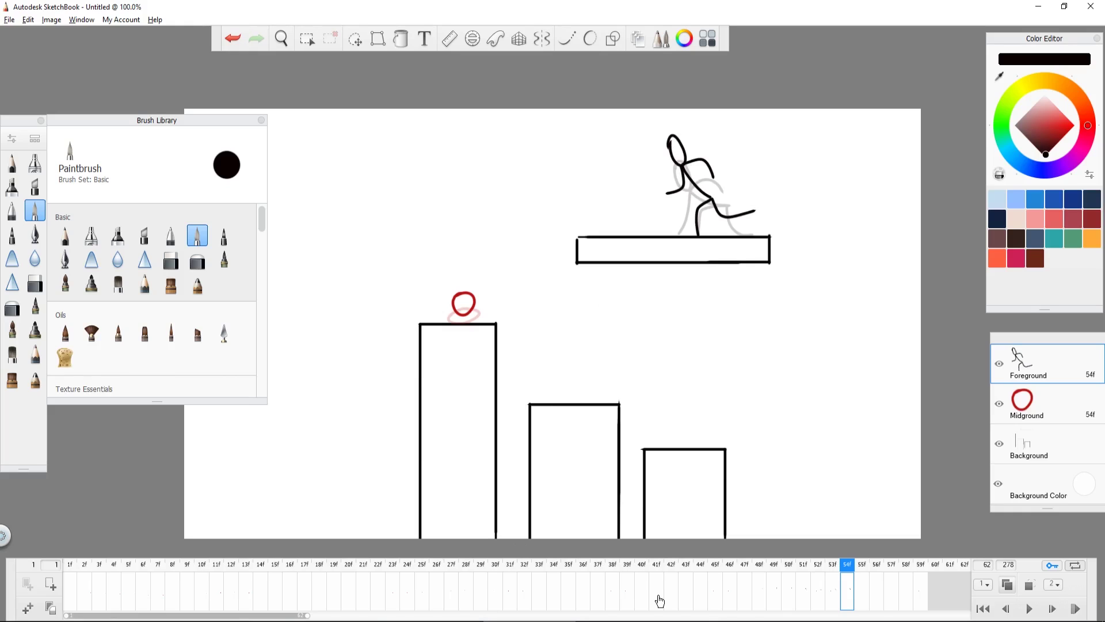
- Draw the figure's next running pose on frame 55, moved farther left along the platform
{"action": "key", "text": "period"}
{"action": "left_click_drag", "start_coordinate": [688, 200], "coordinate": [702, 220]}
{"action": "mouse_move", "coordinate": [688, 200]}
{"action": "left_mouse_down"}
{"action": "mouse_move", "coordinate": [703, 237]}
{"action": "mouse_move", "coordinate": [660, 135]}
{"action": "mouse_move", "coordinate": [664, 192]}
{"action": "left_mouse_up"}
{"action": "key", "text": "ctrl+z"}
{"action": "mouse_move", "coordinate": [668, 164]}
{"action": "left_mouse_down"}
{"action": "mouse_move", "coordinate": [680, 187]}
{"action": "mouse_move", "coordinate": [652, 235]}
{"action": "left_mouse_up"}
- Draw the figure leaning into its stride with a trailing leg on frame 56
{"action": "left_click", "coordinate": [878, 587]}
{"action": "left_click_drag", "start_coordinate": [671, 204], "coordinate": [701, 221]}
{"action": "mouse_move", "coordinate": [669, 202]}
{"action": "left_mouse_down"}
{"action": "mouse_move", "coordinate": [648, 164]}
{"action": "mouse_move", "coordinate": [650, 177]}
{"action": "mouse_move", "coordinate": [668, 201]}
{"action": "left_mouse_up"}
{"action": "key", "text": "ctrl+z"}
{"action": "left_click_drag", "start_coordinate": [652, 167], "coordinate": [677, 183]}
{"action": "key", "text": "ctrl+z"}
{"action": "mouse_move", "coordinate": [650, 171]}
{"action": "left_mouse_down"}
{"action": "mouse_move", "coordinate": [643, 204]}
{"action": "mouse_move", "coordinate": [654, 217]}
{"action": "mouse_move", "coordinate": [661, 197]}
{"action": "mouse_move", "coordinate": [663, 214]}
{"action": "mouse_move", "coordinate": [629, 160]}
{"action": "left_mouse_up"}
- Draw the figure's running pose with one leg tucked behind on frame 57, nearer the platform's left end
{"action": "left_click", "coordinate": [890, 587]}
{"action": "key", "text": "ctrl+z"}
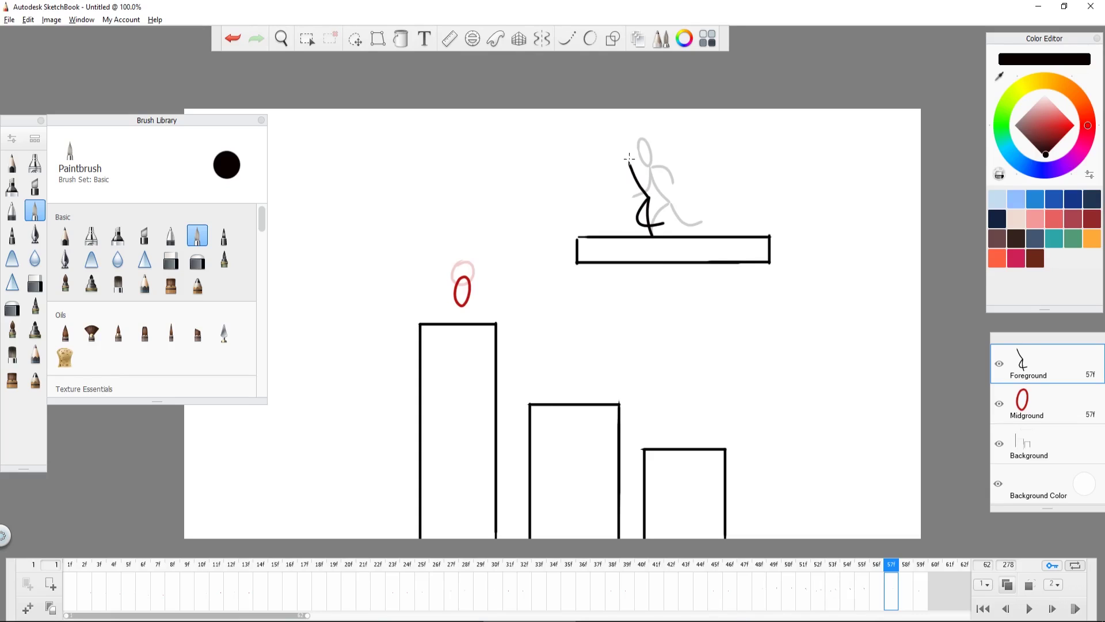
{"action": "left_click_drag", "start_coordinate": [624, 139], "coordinate": [622, 139]}
{"action": "mouse_move", "coordinate": [632, 166]}
{"action": "left_mouse_down"}
{"action": "mouse_move", "coordinate": [637, 191]}
{"action": "mouse_move", "coordinate": [611, 193]}
{"action": "mouse_move", "coordinate": [644, 202]}
{"action": "left_mouse_up"}
- Draw the figure with both legs planted apart on frame 58 and undo the last two strokes
{"action": "key", "text": "Right"}
{"action": "left_click_drag", "start_coordinate": [645, 203], "coordinate": [631, 235]}
{"action": "left_click_drag", "start_coordinate": [643, 204], "coordinate": [657, 234]}
{"action": "left_click_drag", "start_coordinate": [620, 143], "coordinate": [619, 142]}
{"action": "left_click_drag", "start_coordinate": [632, 165], "coordinate": [650, 187]}
{"action": "left_click_drag", "start_coordinate": [630, 168], "coordinate": [623, 196]}
{"action": "key", "text": "ctrl+z"}
{"action": "key", "text": "ctrl+z"}
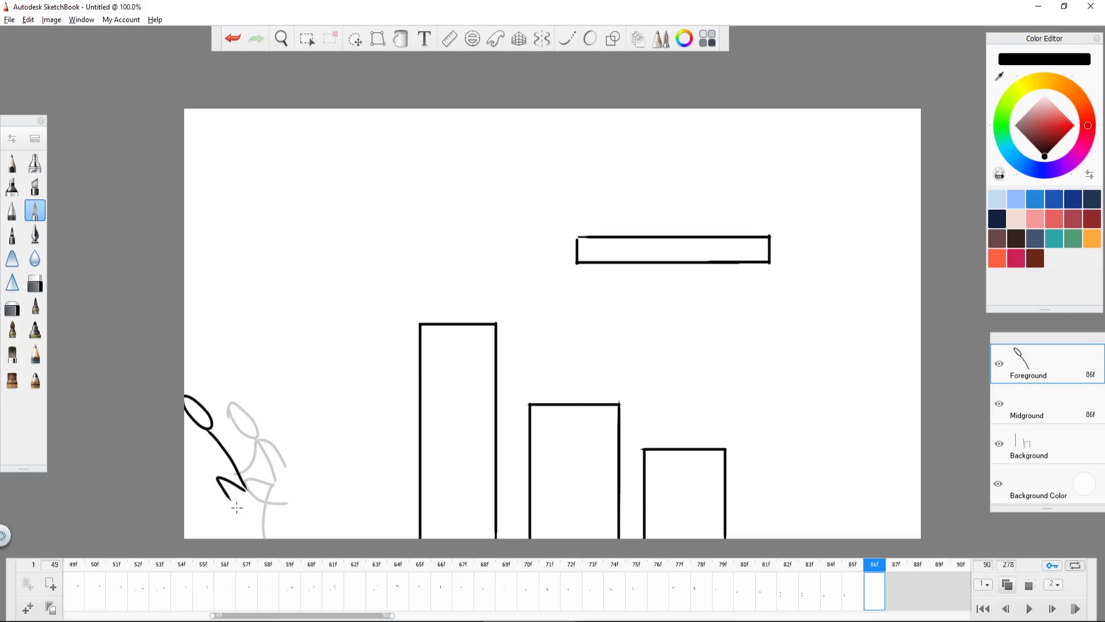
- Complete the legs and arms of the running figure at the canvas's lower left on frame 86
{"action": "mouse_move", "coordinate": [242, 492]}
{"action": "left_mouse_down"}
{"action": "mouse_move", "coordinate": [218, 538]}
{"action": "mouse_move", "coordinate": [269, 514]}
{"action": "left_mouse_up"}
{"action": "left_click_drag", "start_coordinate": [208, 432], "coordinate": [185, 463]}
{"action": "mouse_move", "coordinate": [210, 430]}
{"action": "left_mouse_down"}
{"action": "mouse_move", "coordinate": [241, 453]}
{"action": "mouse_move", "coordinate": [208, 479]}
{"action": "mouse_move", "coordinate": [220, 538]}
{"action": "left_mouse_up"}
- Draw the remaining parts of the figure running out past the canvas's left edge on the frames after 86
{"action": "key", "text": "Right"}
{"action": "key", "text": "ctrl+z"}
{"action": "key", "text": "Right"}
{"action": "left_click_drag", "start_coordinate": [185, 472], "coordinate": [218, 537]}
{"action": "key", "text": "Right"}
{"action": "left_click_drag", "start_coordinate": [185, 484], "coordinate": [213, 532]}
{"action": "key", "text": "Right"}
{"action": "mouse_move", "coordinate": [185, 496]}
{"action": "left_mouse_down"}
{"action": "mouse_move", "coordinate": [205, 515]}
{"action": "mouse_move", "coordinate": [194, 506]}
{"action": "left_mouse_up"}
{"action": "key", "text": "Right"}
- Select the Midground layer, pick up the ball's red colour from frame 71 and go to frame 72
{"action": "left_click", "coordinate": [268, 587]}
{"action": "left_click", "coordinate": [447, 598]}
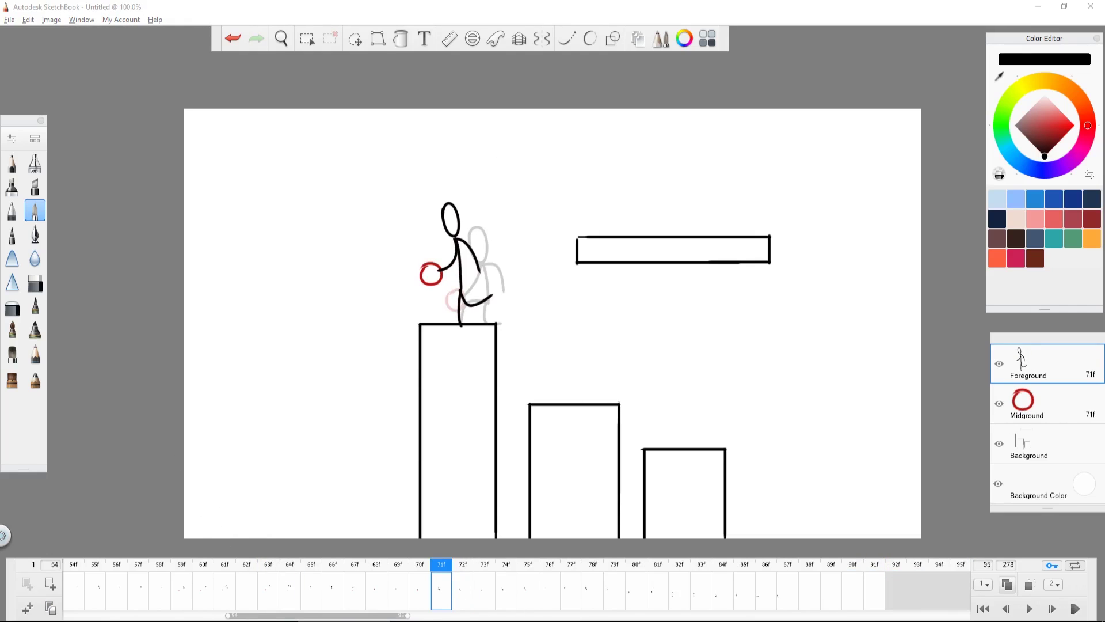
{"action": "left_click", "coordinate": [462, 596]}
{"action": "left_click", "coordinate": [1059, 413]}
{"action": "left_click", "coordinate": [446, 586]}
{"action": "left_click", "coordinate": [433, 285], "text": "alt"}
{"action": "key", "text": "Right"}
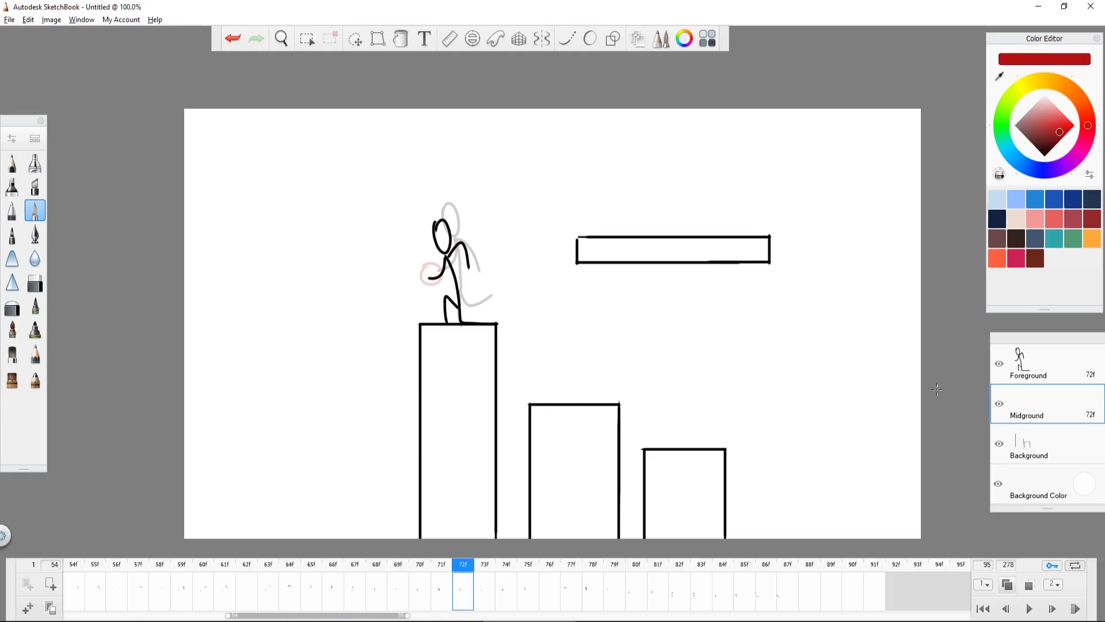
- Step through the frames after frame 72 to examine the ball and figure motion
{"action": "key", "text": "period"}
{"action": "key", "text": "period"}
{"action": "key", "text": "period"}
{"action": "key", "text": "period"}
{"action": "key", "text": "period"}
{"action": "key", "text": "Right"}
{"action": "key", "text": "Right"}
{"action": "key", "text": "Right"}
{"action": "key", "text": "Right"}
{"action": "key", "text": "Right"}
{"action": "key", "text": "Right"}
{"action": "key", "text": "period"}
{"action": "key", "text": "period"}
{"action": "key", "text": "period"}
{"action": "key", "text": "period"}
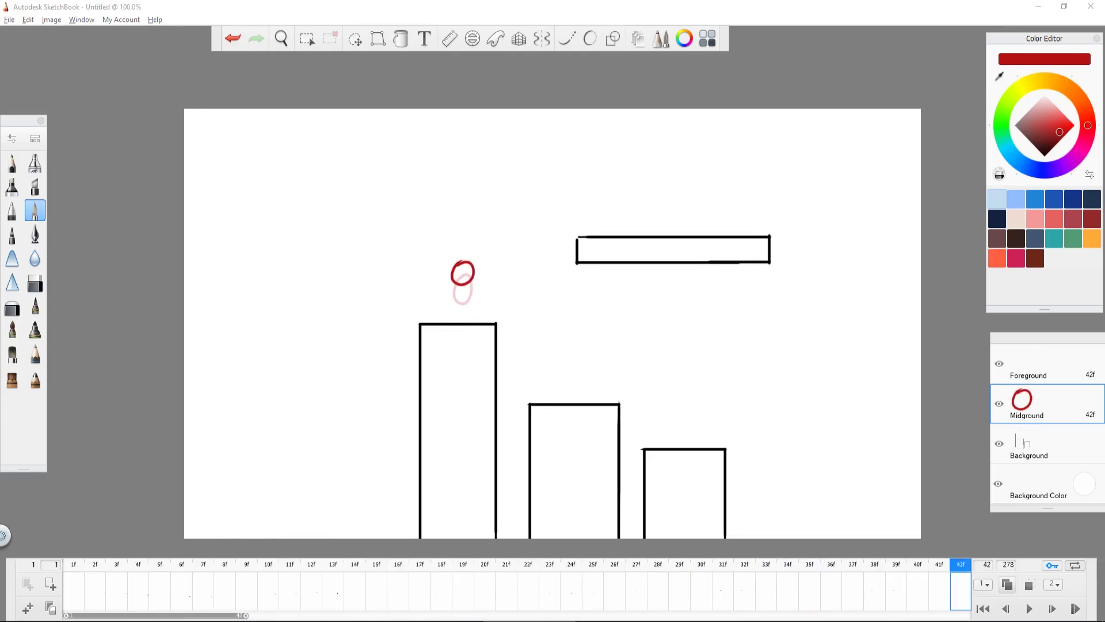
- Show more frames in the timeline and play the animation from frame 1 and from frame 44
{"action": "left_click_drag", "start_coordinate": [245, 615], "coordinate": [359, 616]}
{"action": "left_click", "coordinate": [1038, 610]}
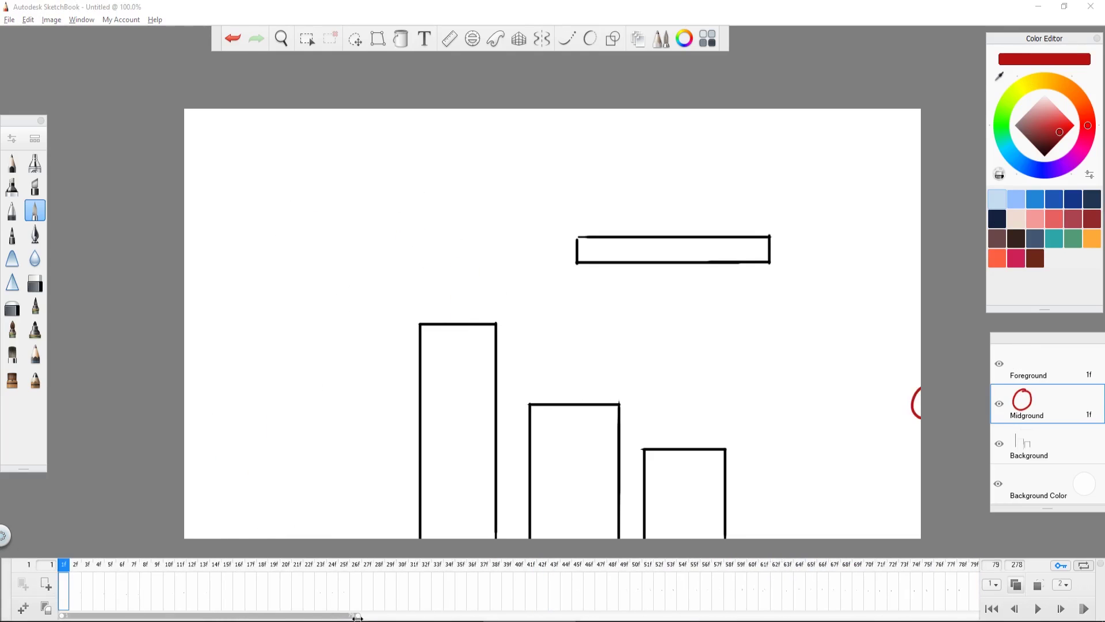
{"action": "left_click", "coordinate": [1036, 610]}
{"action": "left_click_drag", "start_coordinate": [62, 615], "coordinate": [238, 616]}
{"action": "left_click", "coordinate": [1038, 609]}
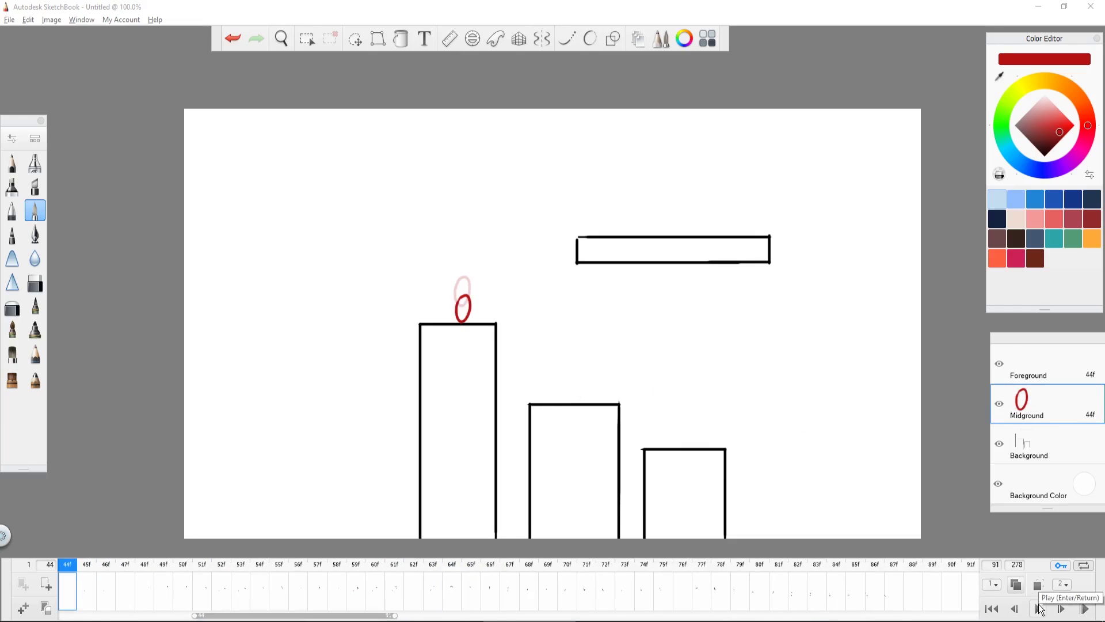
{"action": "left_click", "coordinate": [1039, 608]}
{"action": "left_click_drag", "start_coordinate": [295, 615], "coordinate": [326, 615]}
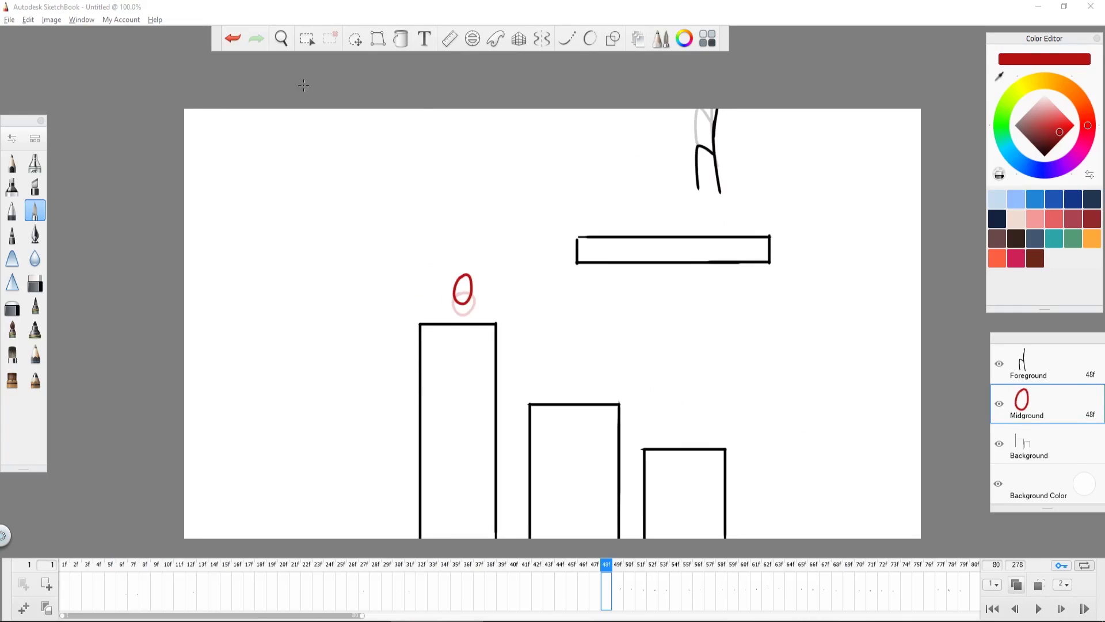
- Compare the red ball's position on frames 1, 2 and 3 of the Midground layer
{"action": "left_click", "coordinate": [65, 592]}
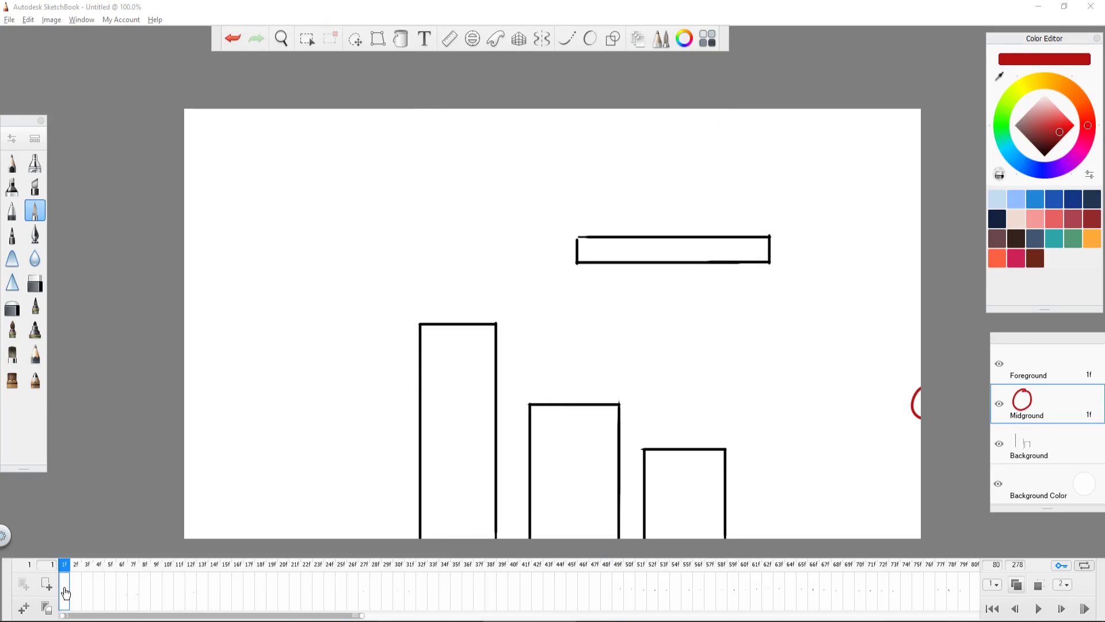
{"action": "left_click", "coordinate": [76, 590]}
{"action": "left_click", "coordinate": [65, 591]}
{"action": "left_click", "coordinate": [86, 590]}
{"action": "left_click", "coordinate": [66, 596]}
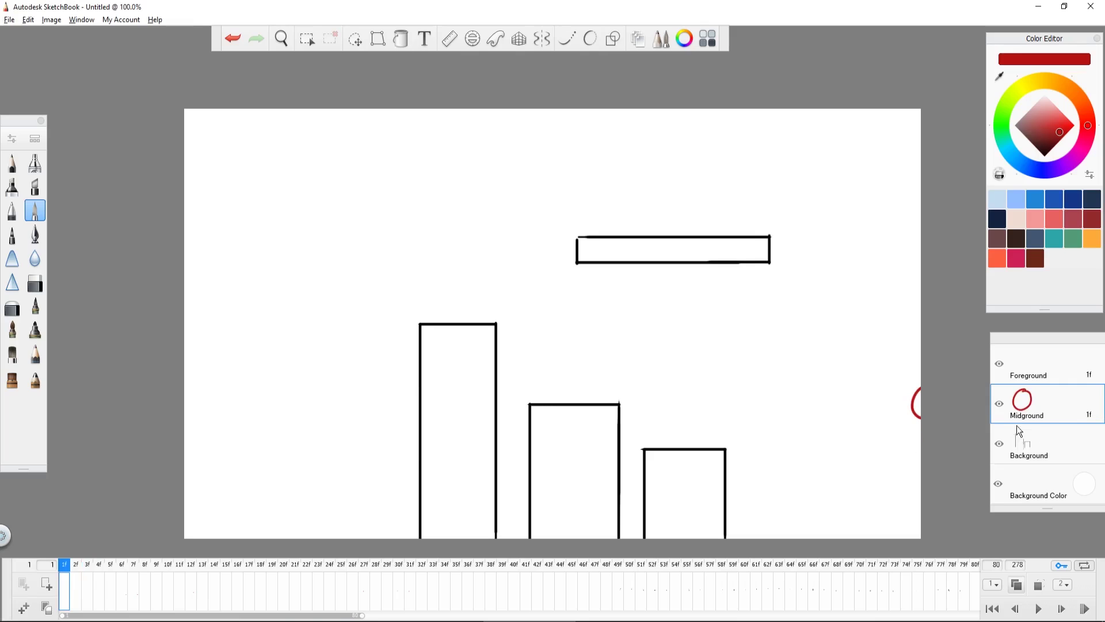
- Select the Background layer and step from frame 2 to frame 34 to examine it against the moving ball
{"action": "left_click", "coordinate": [1027, 443]}
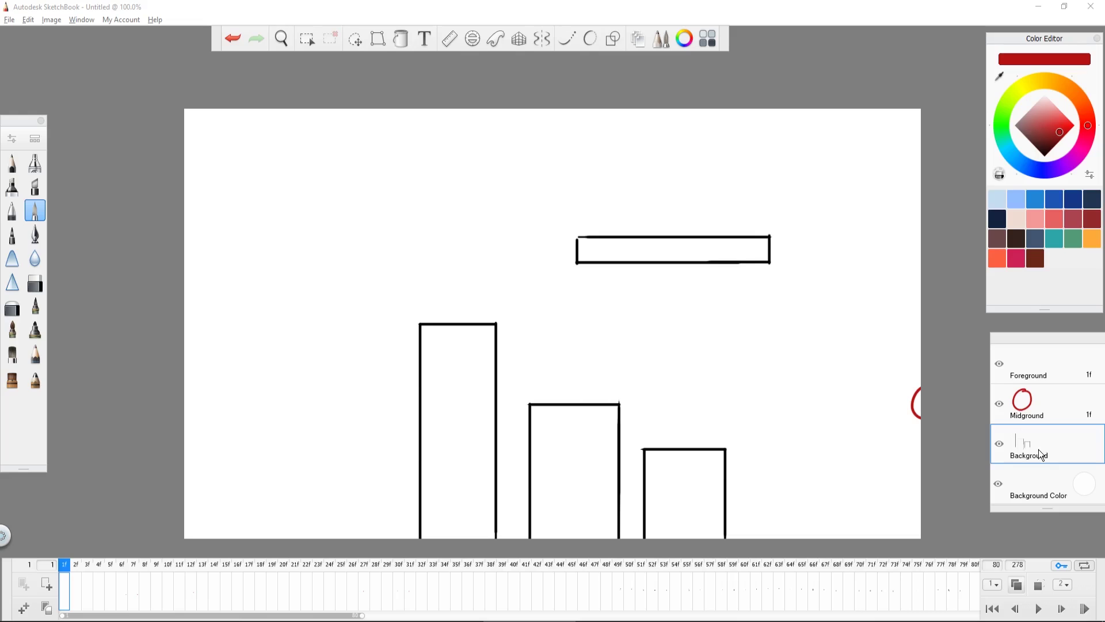
{"action": "left_click", "coordinate": [76, 592]}
{"action": "left_click", "coordinate": [92, 593]}
{"action": "left_click", "coordinate": [102, 593]}
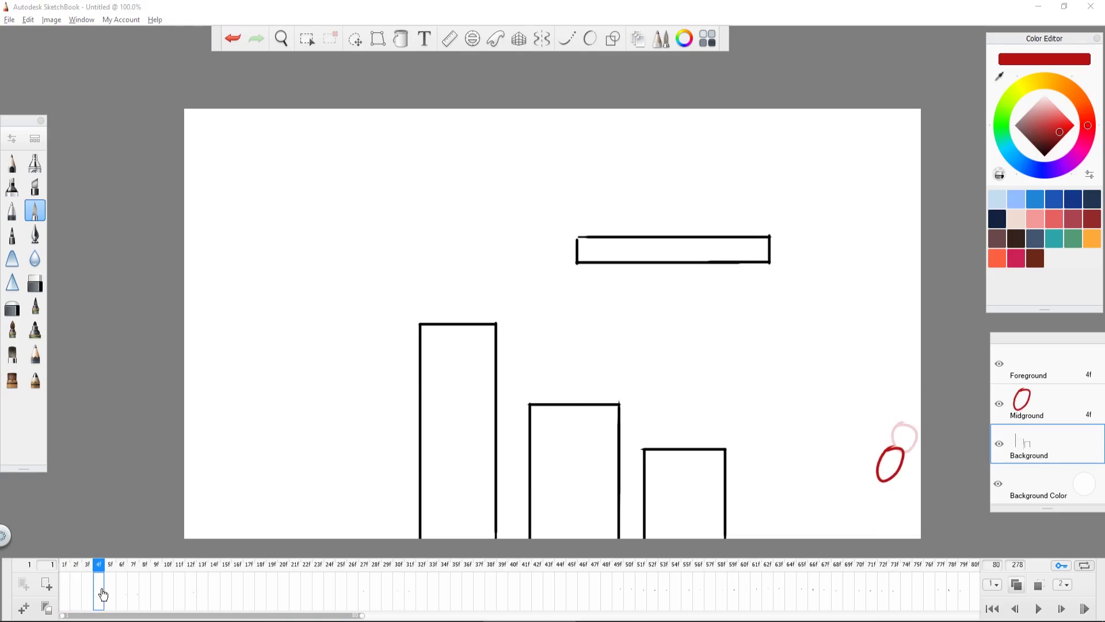
{"action": "left_click", "coordinate": [117, 592]}
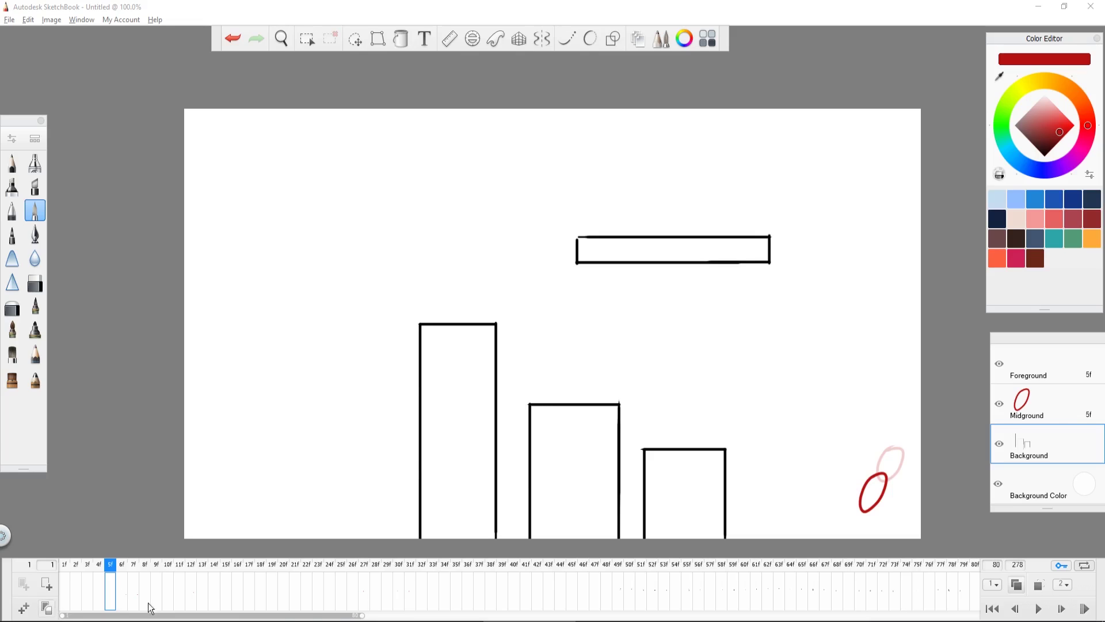
{"action": "left_click", "coordinate": [122, 588]}
{"action": "left_click", "coordinate": [134, 592]}
{"action": "left_click", "coordinate": [146, 592]}
{"action": "left_click", "coordinate": [158, 593]}
{"action": "left_click", "coordinate": [167, 593]}
{"action": "left_click", "coordinate": [180, 592]}
{"action": "left_click", "coordinate": [193, 597]}
{"action": "left_click", "coordinate": [213, 596]}
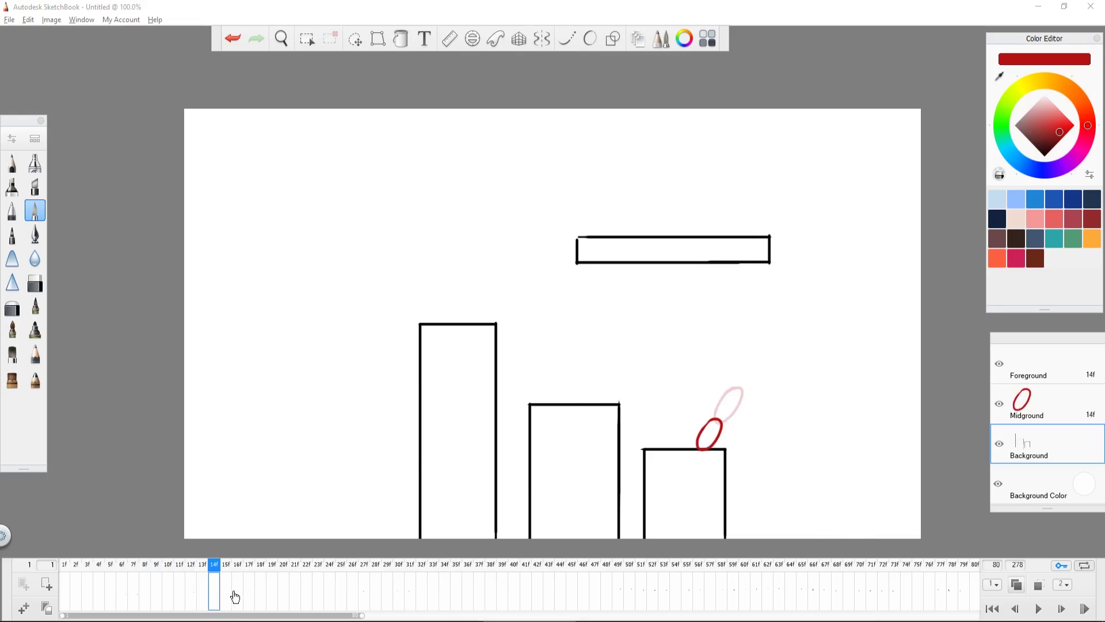
{"action": "left_click", "coordinate": [236, 598]}
{"action": "left_click", "coordinate": [251, 599]}
{"action": "left_click", "coordinate": [273, 597]}
{"action": "left_click", "coordinate": [295, 597]}
{"action": "left_click", "coordinate": [386, 597]}
{"action": "left_click", "coordinate": [443, 595]}
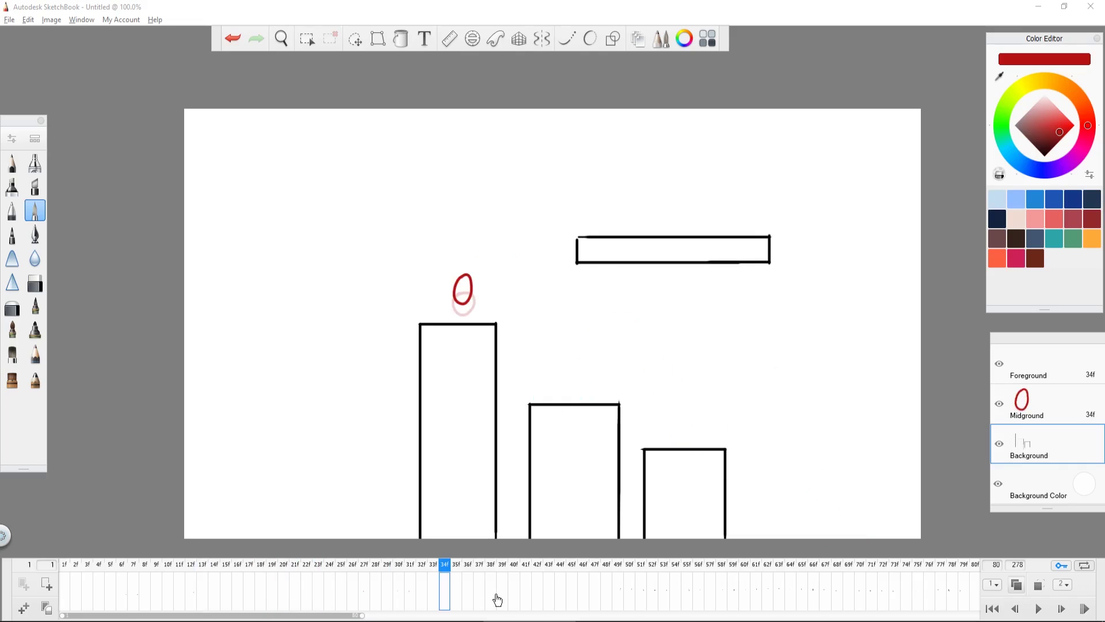
- Step through frames 35 to 47 to examine the red ball bouncing on the tallest block
{"action": "left_click", "coordinate": [456, 599]}
{"action": "left_click", "coordinate": [467, 598]}
{"action": "left_click", "coordinate": [479, 598]}
{"action": "left_click", "coordinate": [502, 599]}
{"action": "left_click", "coordinate": [525, 598]}
{"action": "left_click", "coordinate": [549, 599]}
{"action": "left_click", "coordinate": [572, 599]}
{"action": "left_click", "coordinate": [583, 599]}
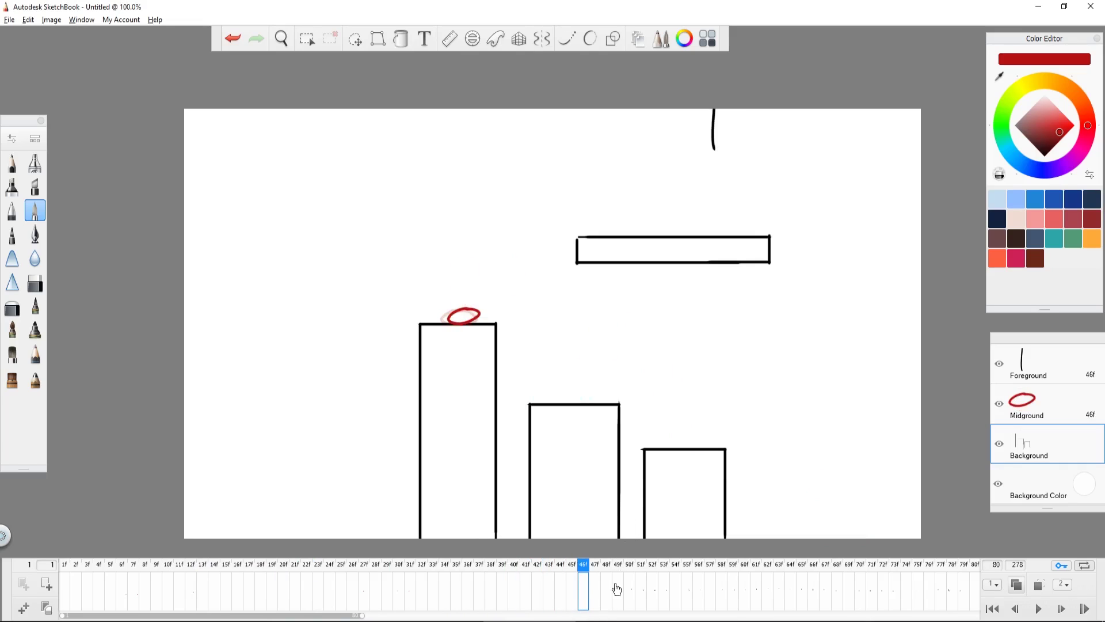
{"action": "left_click", "coordinate": [594, 600]}
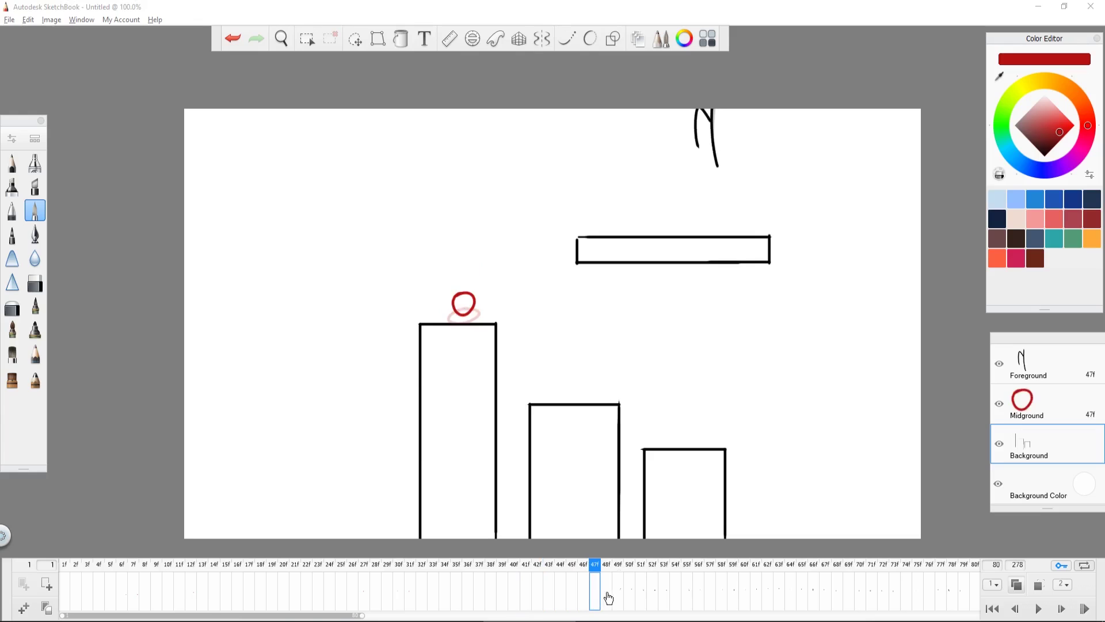
- Step through frames 48 to 61 to examine the stick figure's movement on the floating platform
{"action": "left_click", "coordinate": [606, 597]}
{"action": "left_click", "coordinate": [619, 597]}
{"action": "left_click", "coordinate": [632, 597]}
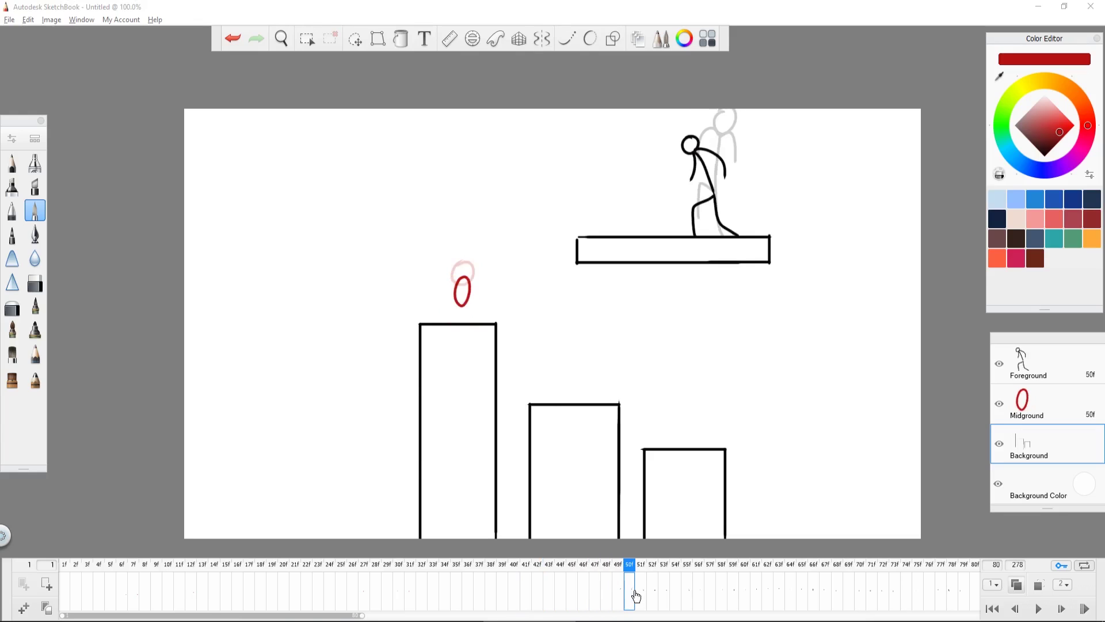
{"action": "left_click", "coordinate": [643, 596]}
{"action": "left_click", "coordinate": [656, 595]}
{"action": "left_click", "coordinate": [664, 592]}
{"action": "left_click", "coordinate": [677, 596]}
{"action": "left_click", "coordinate": [686, 596]}
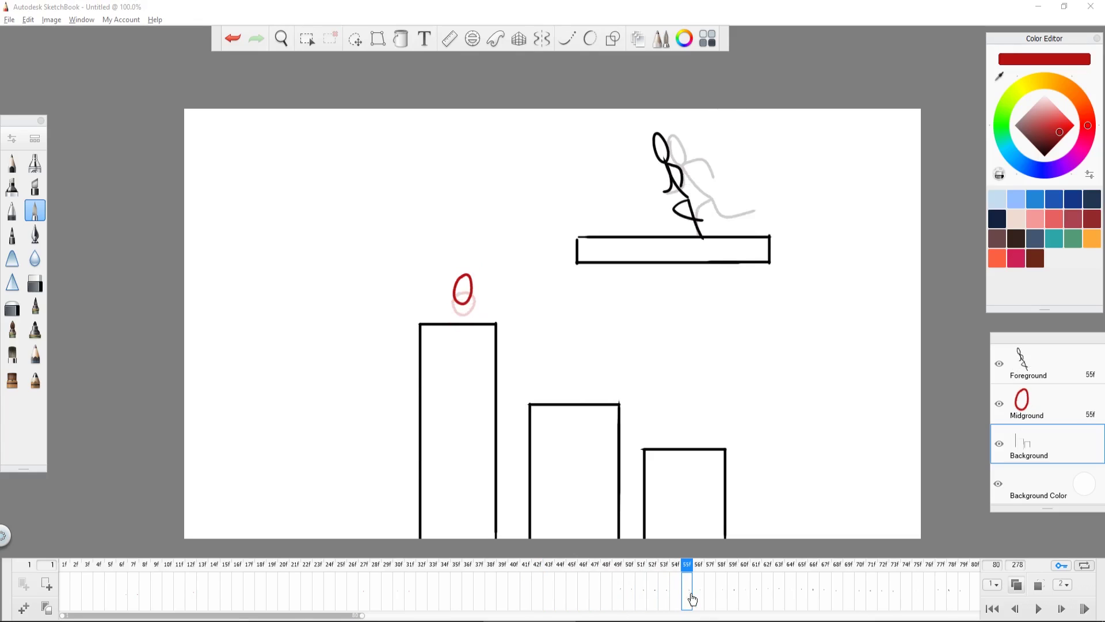
{"action": "left_click", "coordinate": [708, 598]}
{"action": "left_click", "coordinate": [700, 598]}
{"action": "left_click", "coordinate": [708, 598]}
{"action": "left_click", "coordinate": [724, 600]}
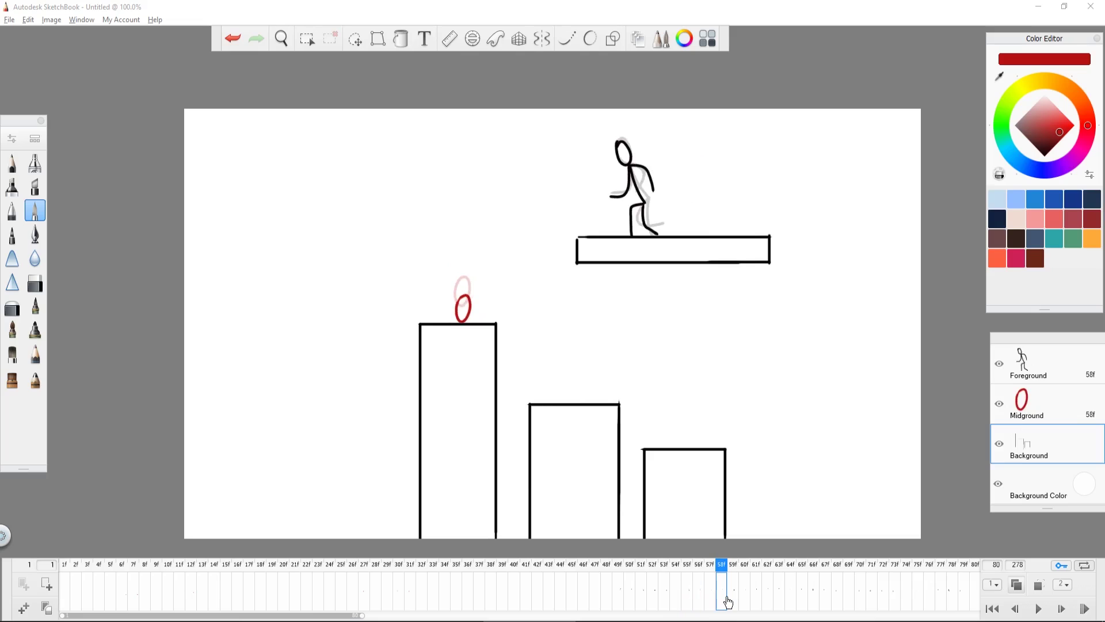
{"action": "left_click", "coordinate": [734, 597]}
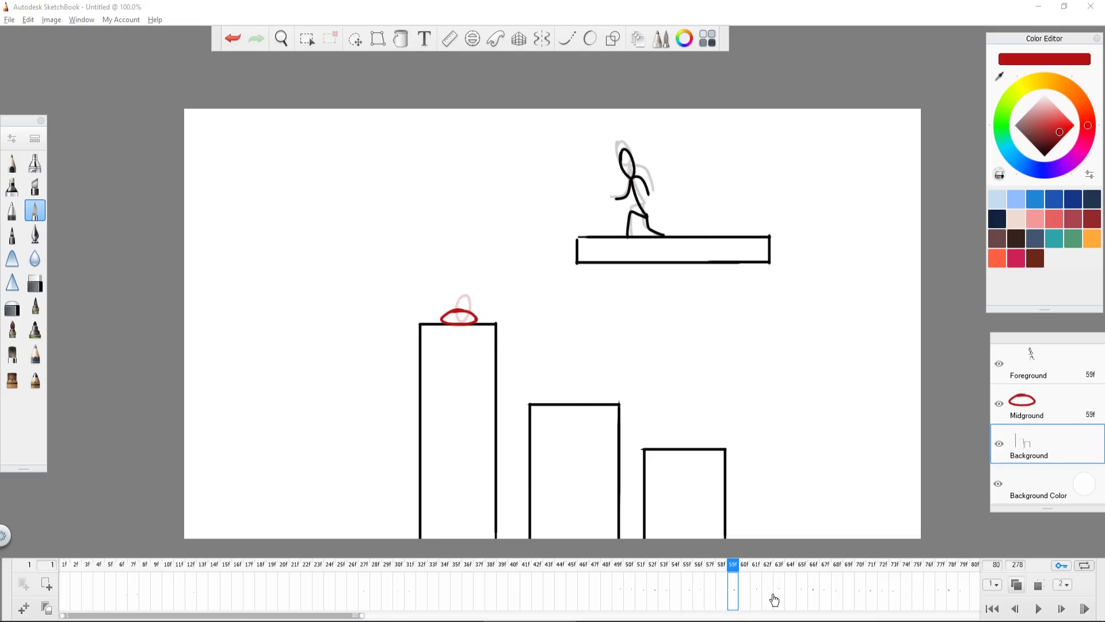
{"action": "left_click", "coordinate": [747, 596]}
{"action": "left_click", "coordinate": [758, 597]}
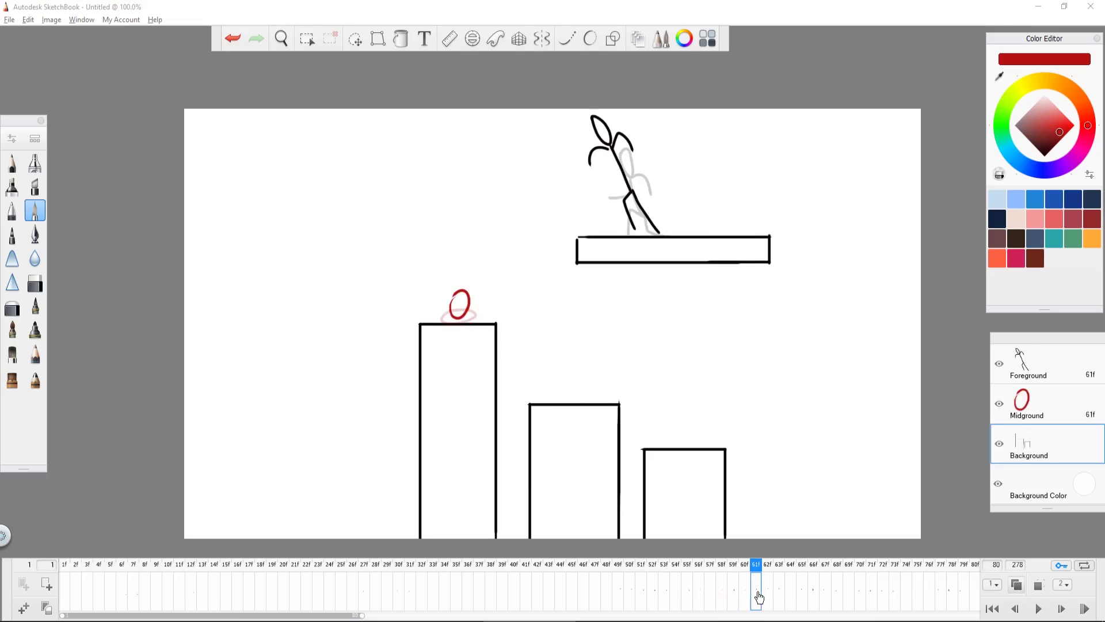
- Step through frames 62 to 75 to examine the stick figure jumping to the tallest block and taking the ball
{"action": "left_click", "coordinate": [769, 597]}
{"action": "left_click", "coordinate": [781, 598]}
{"action": "left_click", "coordinate": [792, 599]}
{"action": "left_click", "coordinate": [803, 600]}
{"action": "left_click", "coordinate": [814, 599]}
{"action": "left_click", "coordinate": [825, 598]}
{"action": "left_click", "coordinate": [837, 598]}
{"action": "left_click", "coordinate": [849, 597]}
{"action": "left_click", "coordinate": [861, 597]}
{"action": "left_click", "coordinate": [872, 597]}
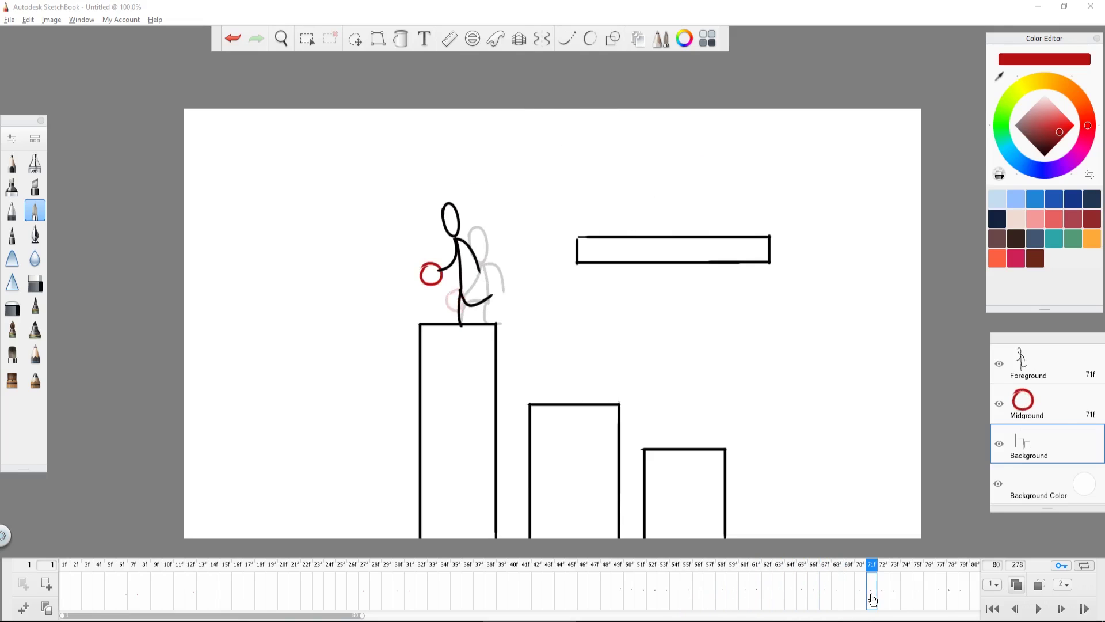
{"action": "left_click", "coordinate": [882, 597]}
{"action": "left_click", "coordinate": [894, 597]}
{"action": "left_click", "coordinate": [905, 597]}
{"action": "left_click", "coordinate": [917, 598]}
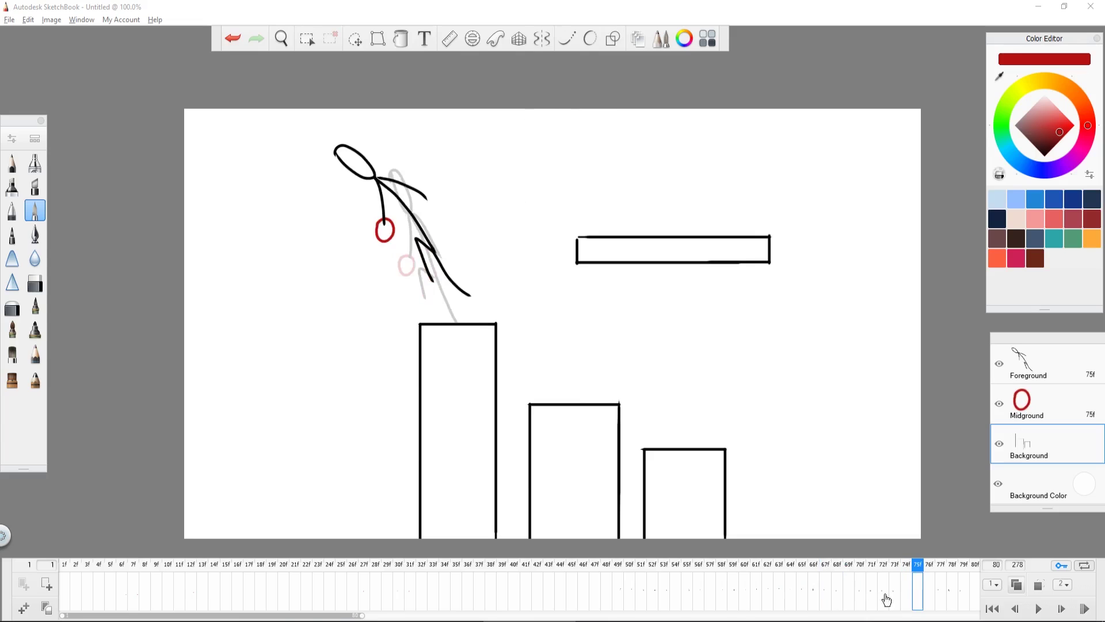
- Step through frames 77 to 91 to examine the figure's landing and exit with the ball
{"action": "left_click_drag", "start_coordinate": [321, 618], "coordinate": [392, 618]}
{"action": "left_click", "coordinate": [674, 601]}
{"action": "left_click", "coordinate": [698, 599]}
{"action": "left_click", "coordinate": [710, 599]}
{"action": "left_click", "coordinate": [734, 599]}
{"action": "left_click", "coordinate": [754, 596]}
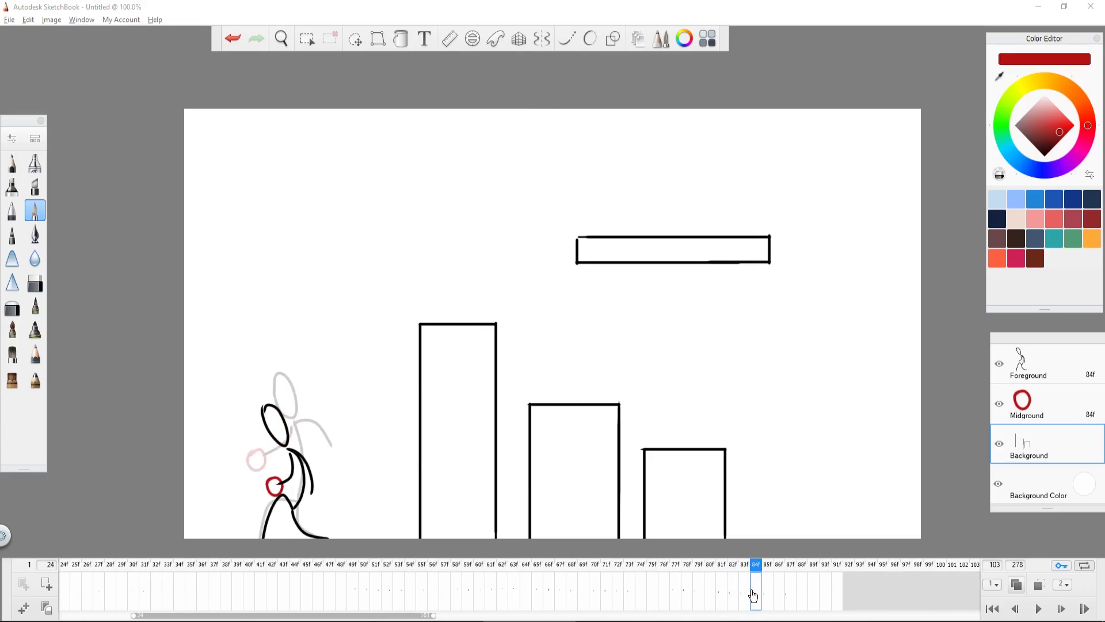
{"action": "left_click", "coordinate": [767, 596]}
{"action": "left_click", "coordinate": [791, 597]}
{"action": "left_click", "coordinate": [812, 596]}
{"action": "left_click", "coordinate": [826, 595]}
{"action": "left_click", "coordinate": [837, 596]}
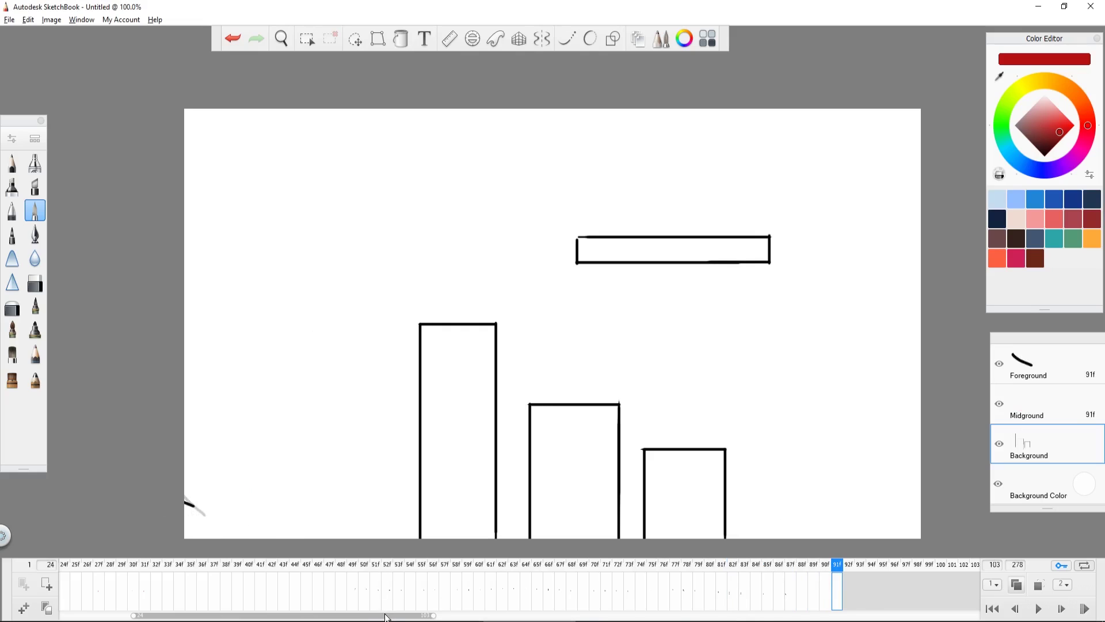
- Return to frame 1, play the animation over the static background, and stop the playback
{"action": "mouse_move", "coordinate": [385, 617]}
{"action": "left_mouse_down"}
{"action": "mouse_move", "coordinate": [366, 617]}
{"action": "mouse_move", "coordinate": [394, 618]}
{"action": "left_mouse_up"}
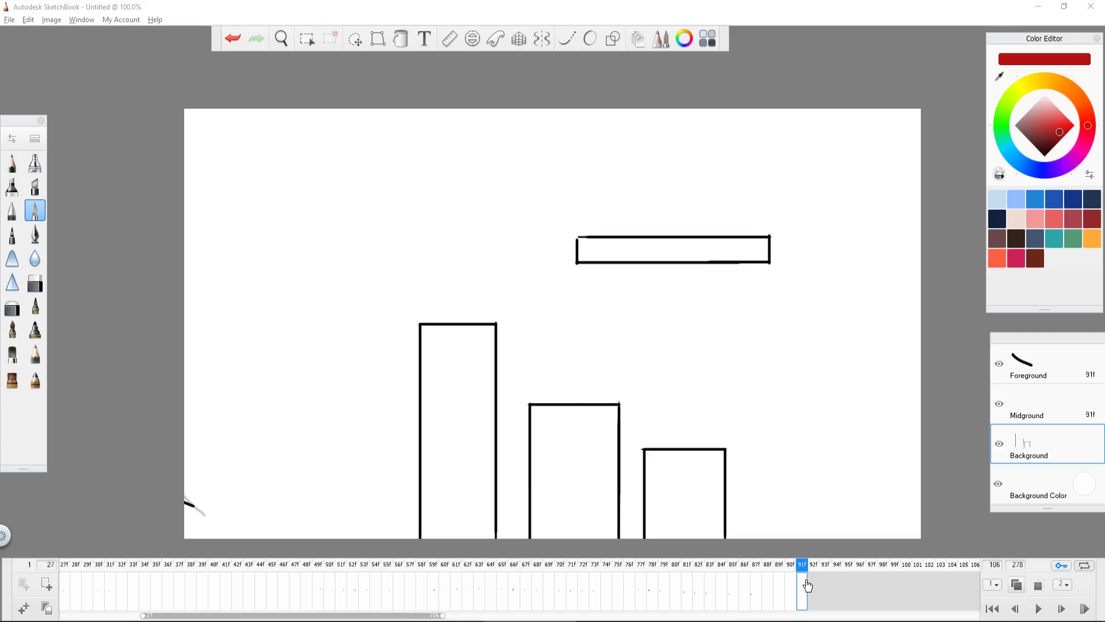
{"action": "left_click_drag", "start_coordinate": [381, 616], "coordinate": [301, 617]}
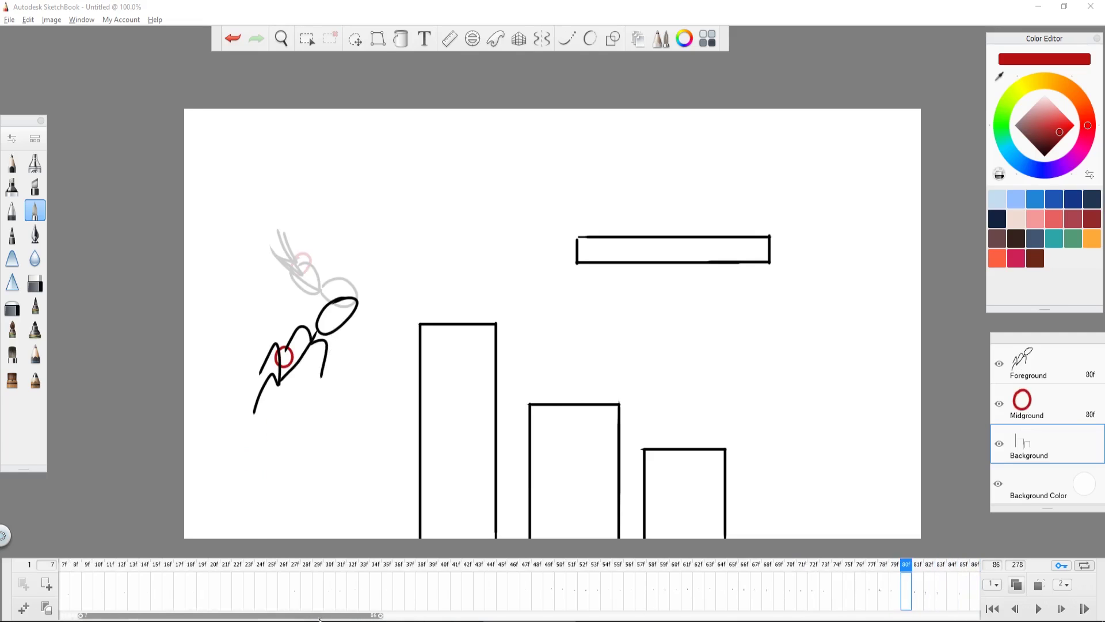
{"action": "left_click", "coordinate": [69, 580]}
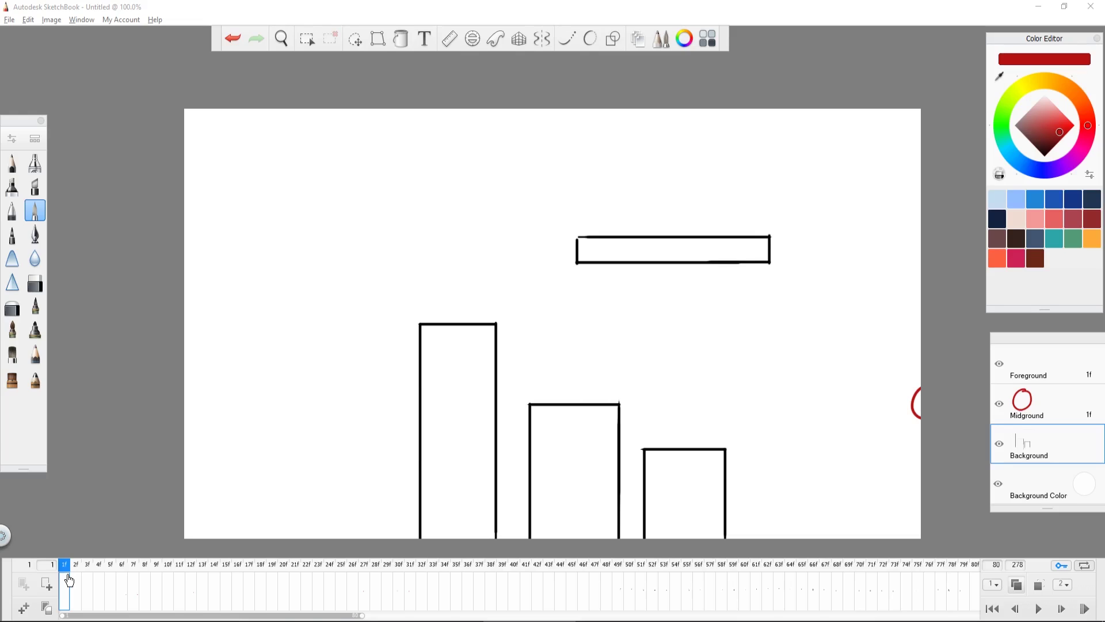
{"action": "left_click", "coordinate": [1041, 610]}
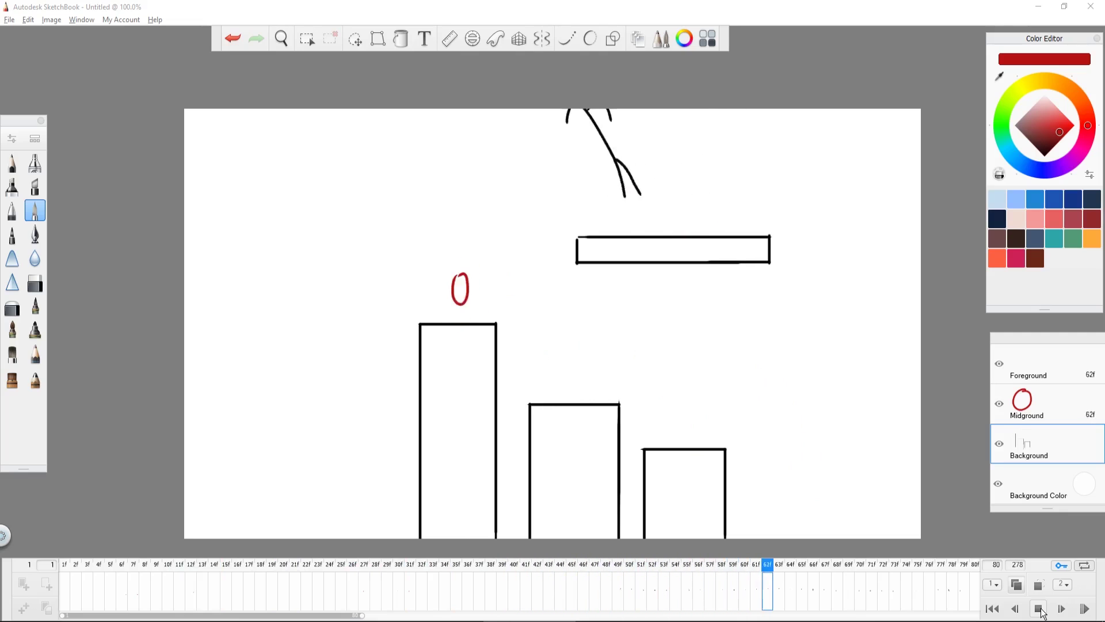
{"action": "left_click", "coordinate": [1040, 609]}
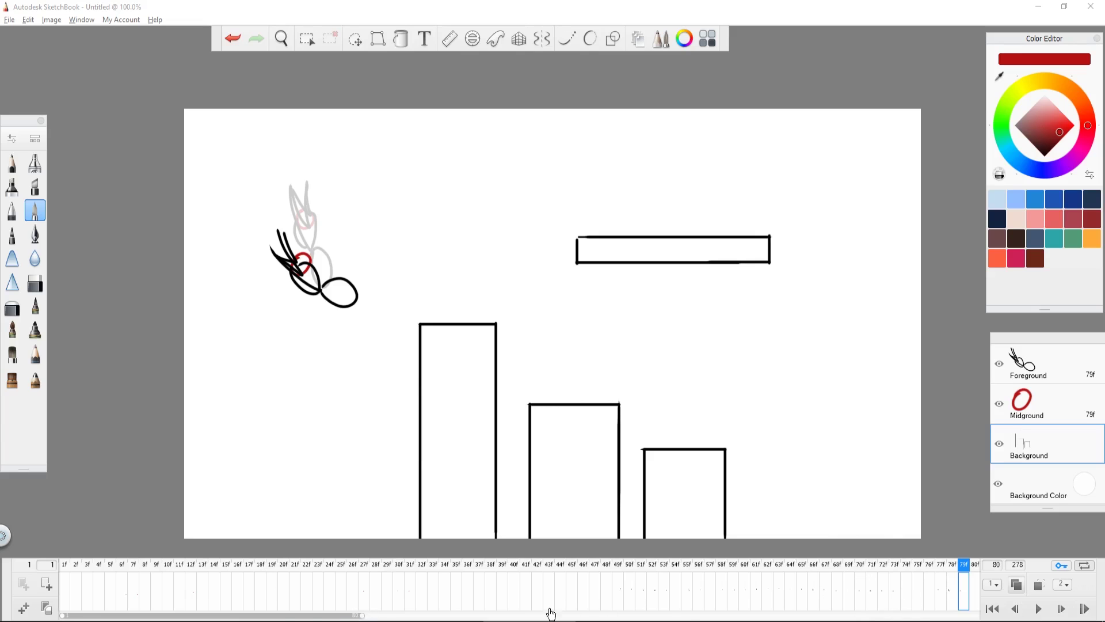
- Compare frames 1 and 2, and bring the end of the timeline around frame 80 into view
{"action": "left_click_drag", "start_coordinate": [362, 615], "coordinate": [409, 614]}
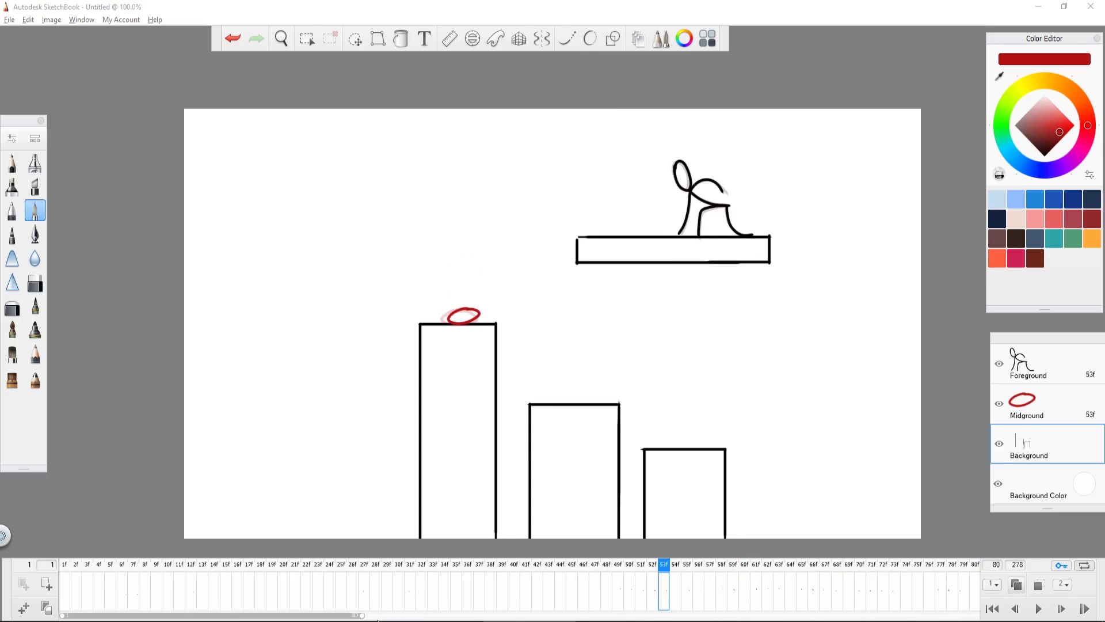
{"action": "left_click", "coordinate": [389, 618]}
{"action": "left_click_drag", "start_coordinate": [310, 617], "coordinate": [67, 616]}
{"action": "left_click", "coordinate": [65, 599]}
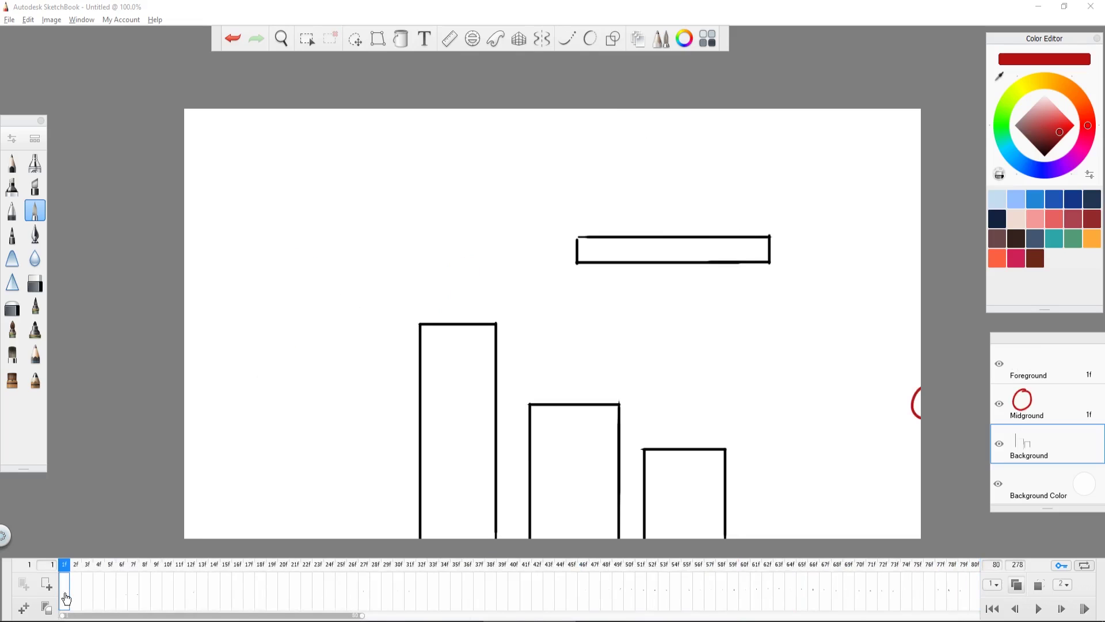
{"action": "left_click_drag", "start_coordinate": [343, 618], "coordinate": [288, 612]}
{"action": "left_click", "coordinate": [73, 598]}
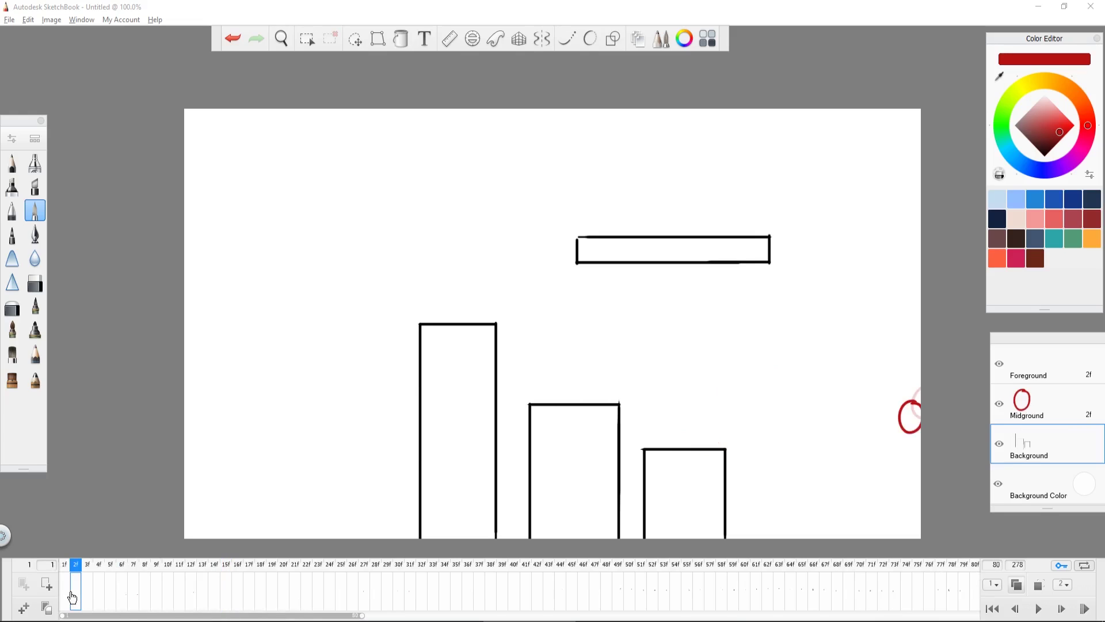
{"action": "left_click", "coordinate": [66, 593]}
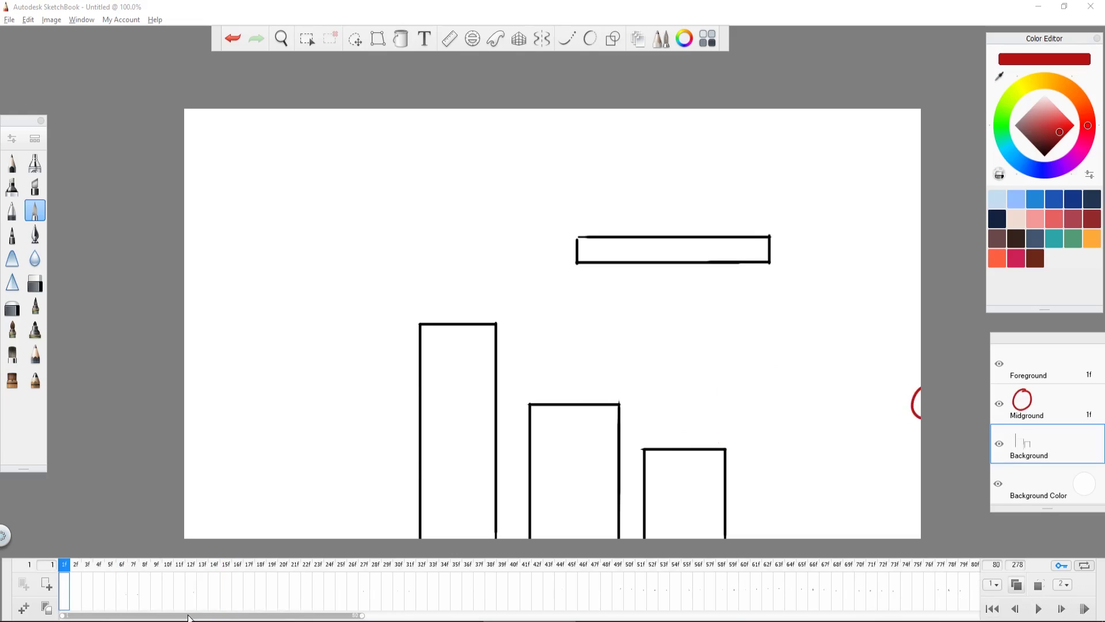
{"action": "left_click_drag", "start_coordinate": [188, 617], "coordinate": [436, 615]}
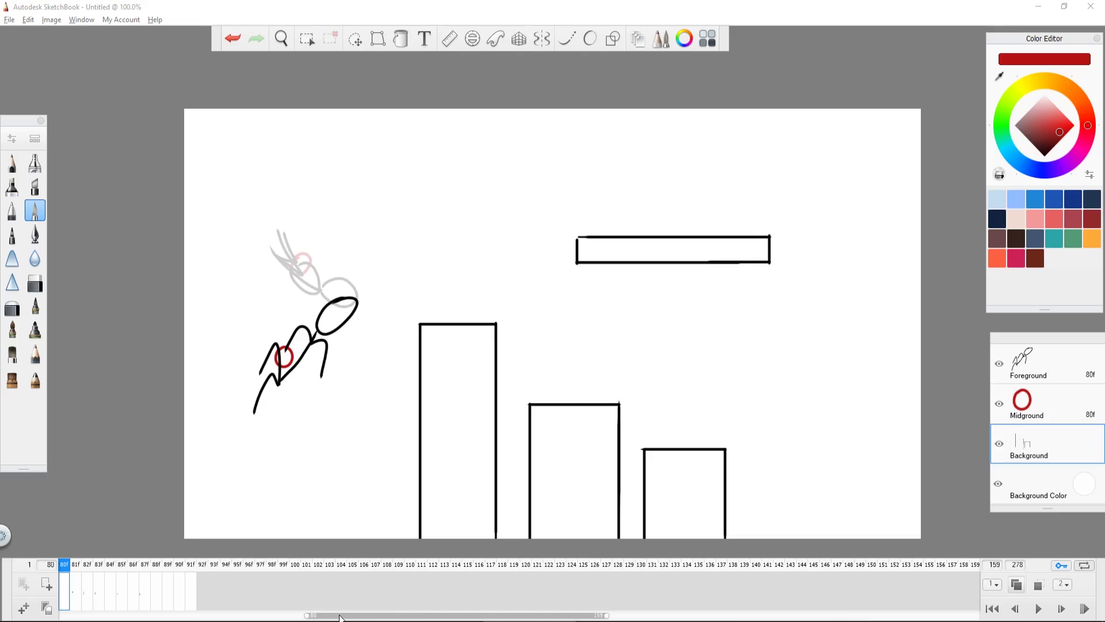
{"action": "left_click_drag", "start_coordinate": [324, 616], "coordinate": [289, 616]}
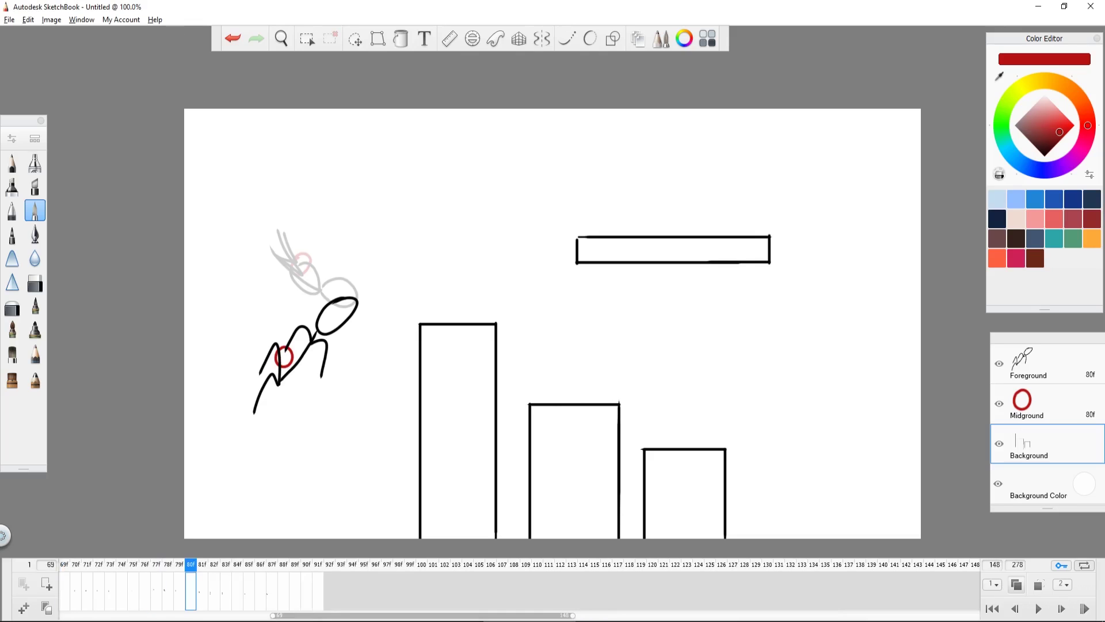
- Show the FlipBook export settings with MP4 as the format, and leave them without exporting
{"action": "left_click", "coordinate": [9, 20]}
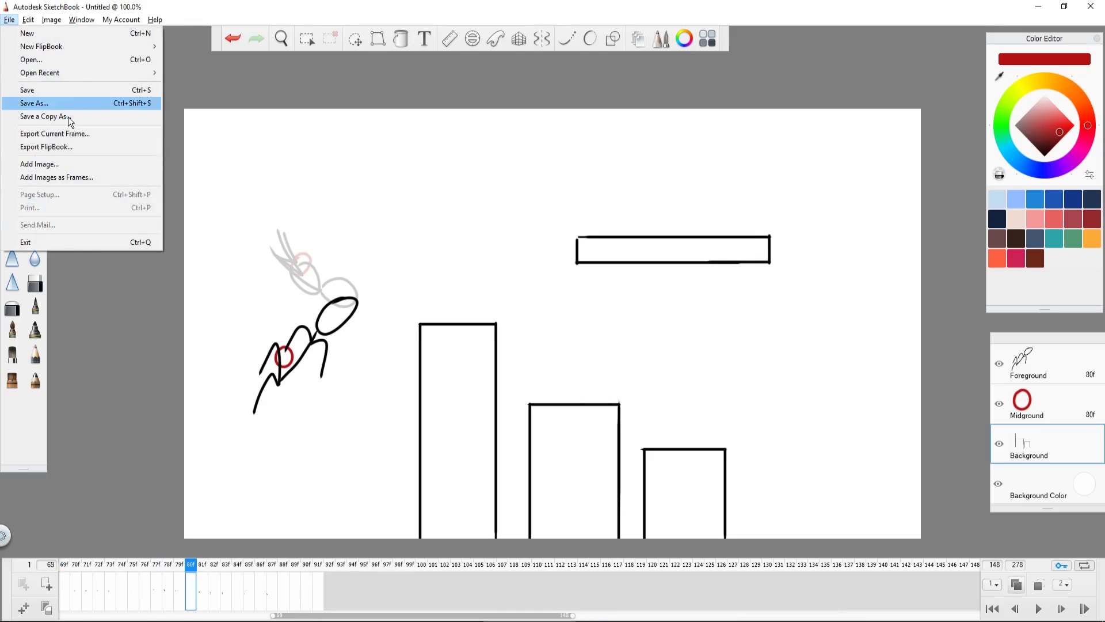
{"action": "left_click", "coordinate": [68, 146]}
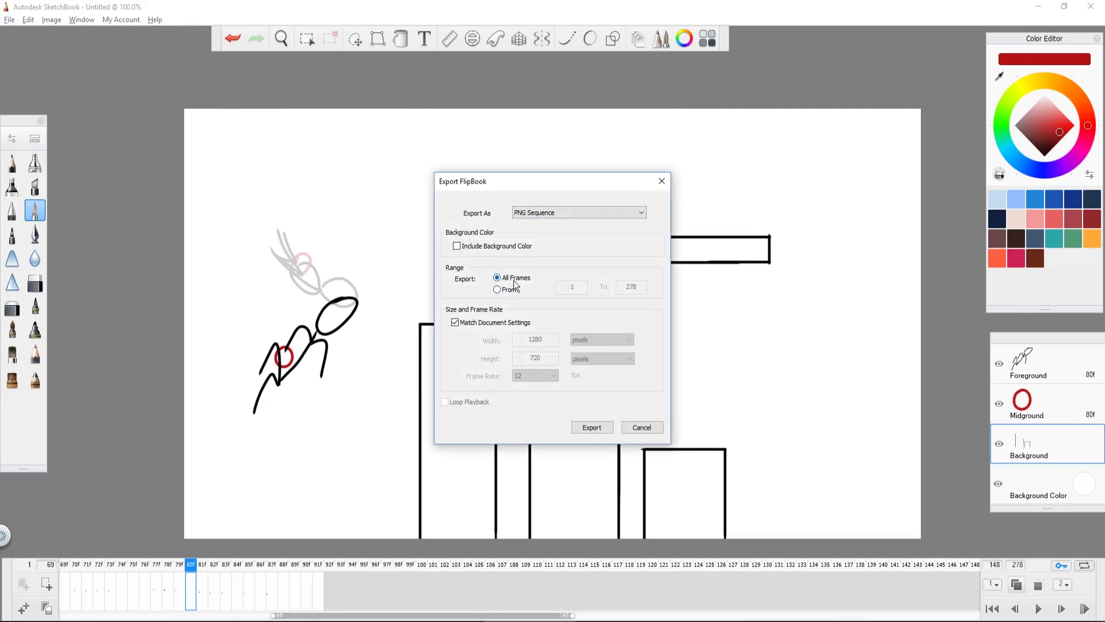
{"action": "left_click", "coordinate": [575, 214]}
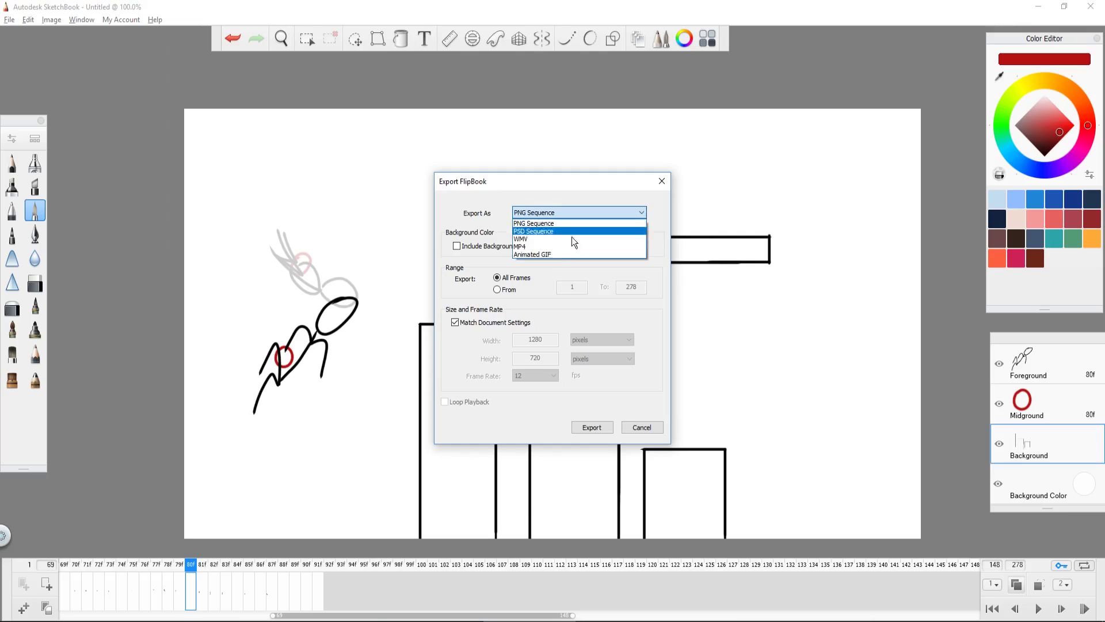
{"action": "left_click", "coordinate": [554, 247]}
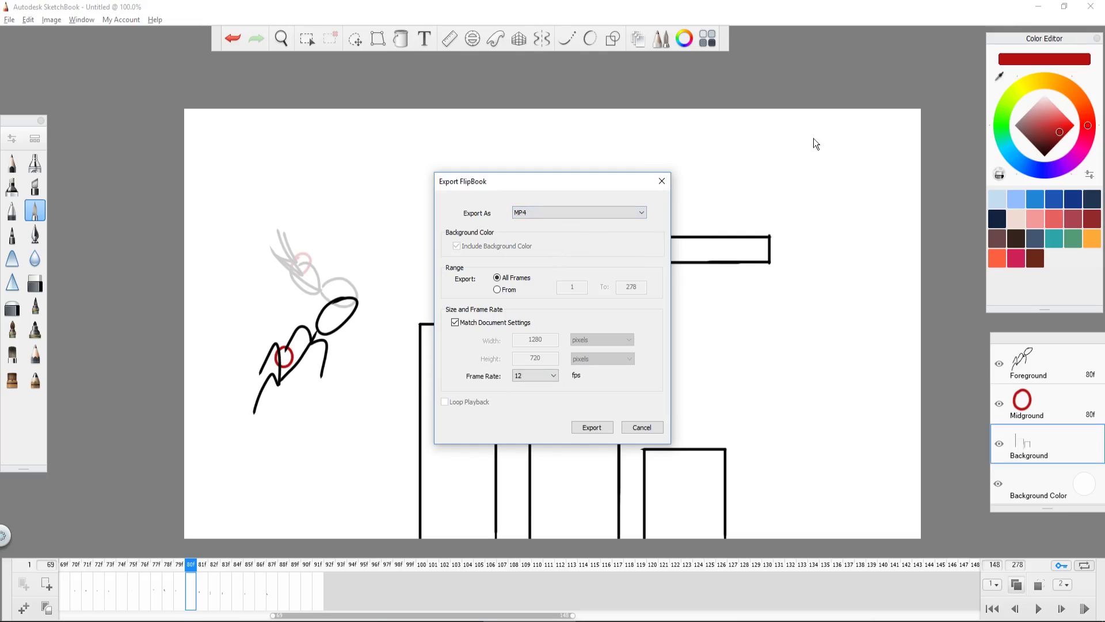
{"action": "left_click", "coordinate": [661, 182]}
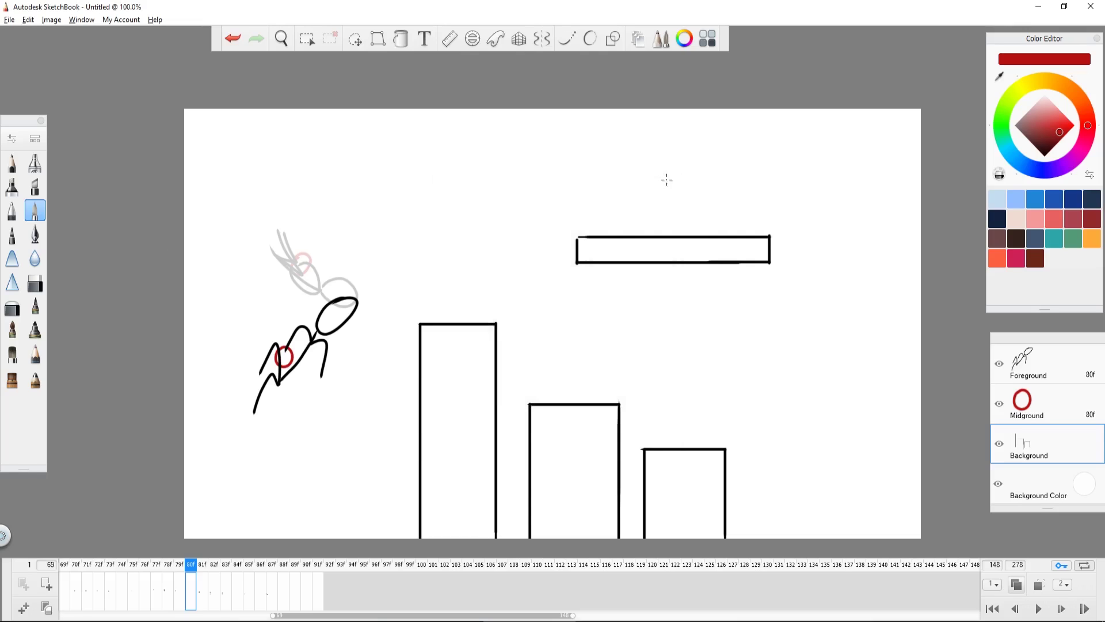